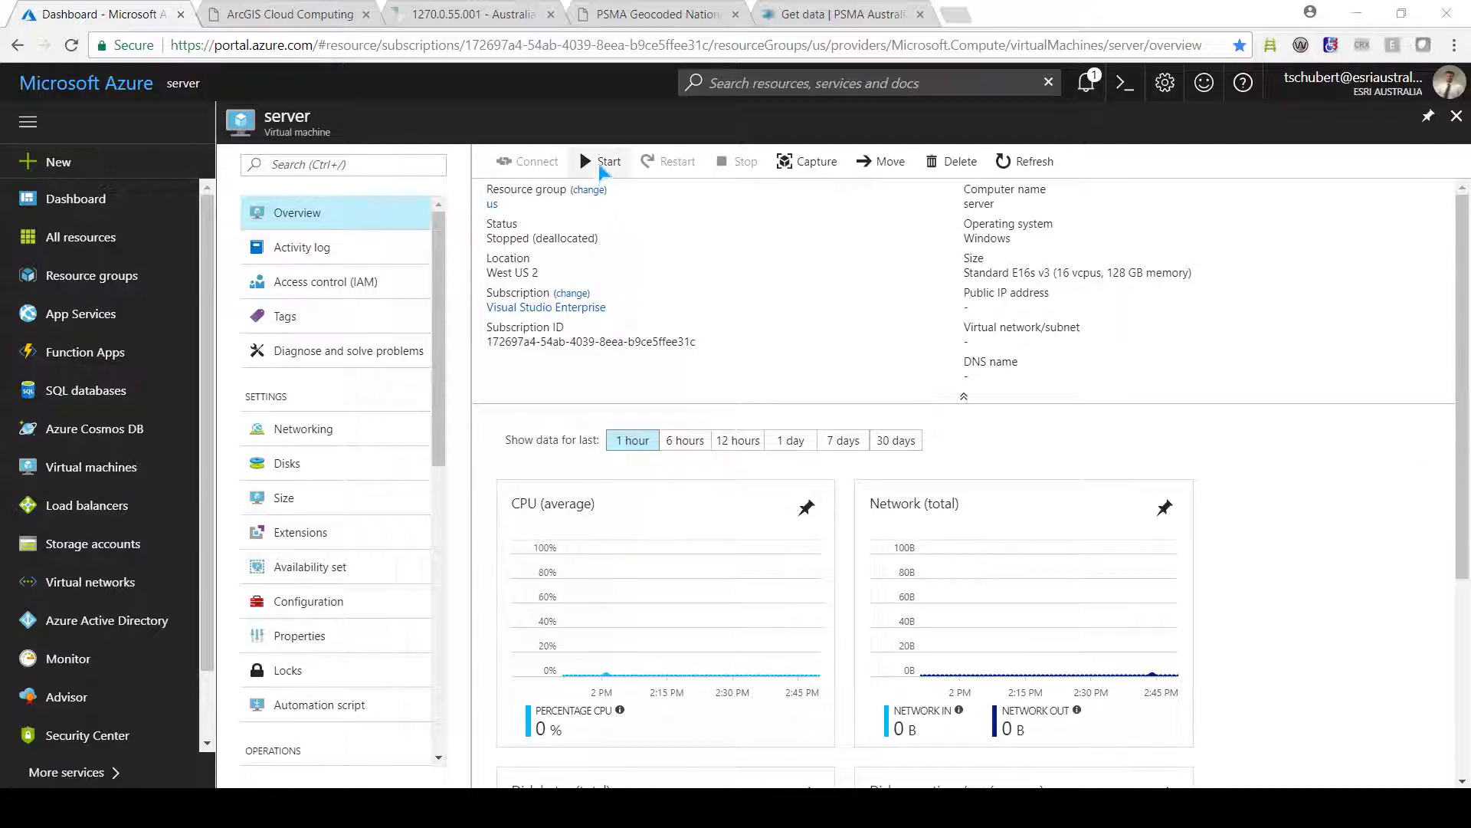
- Start the server virtual machine in Azure, then go to the ABS 1270.0.55.001 downloads page
left_click(602, 171)
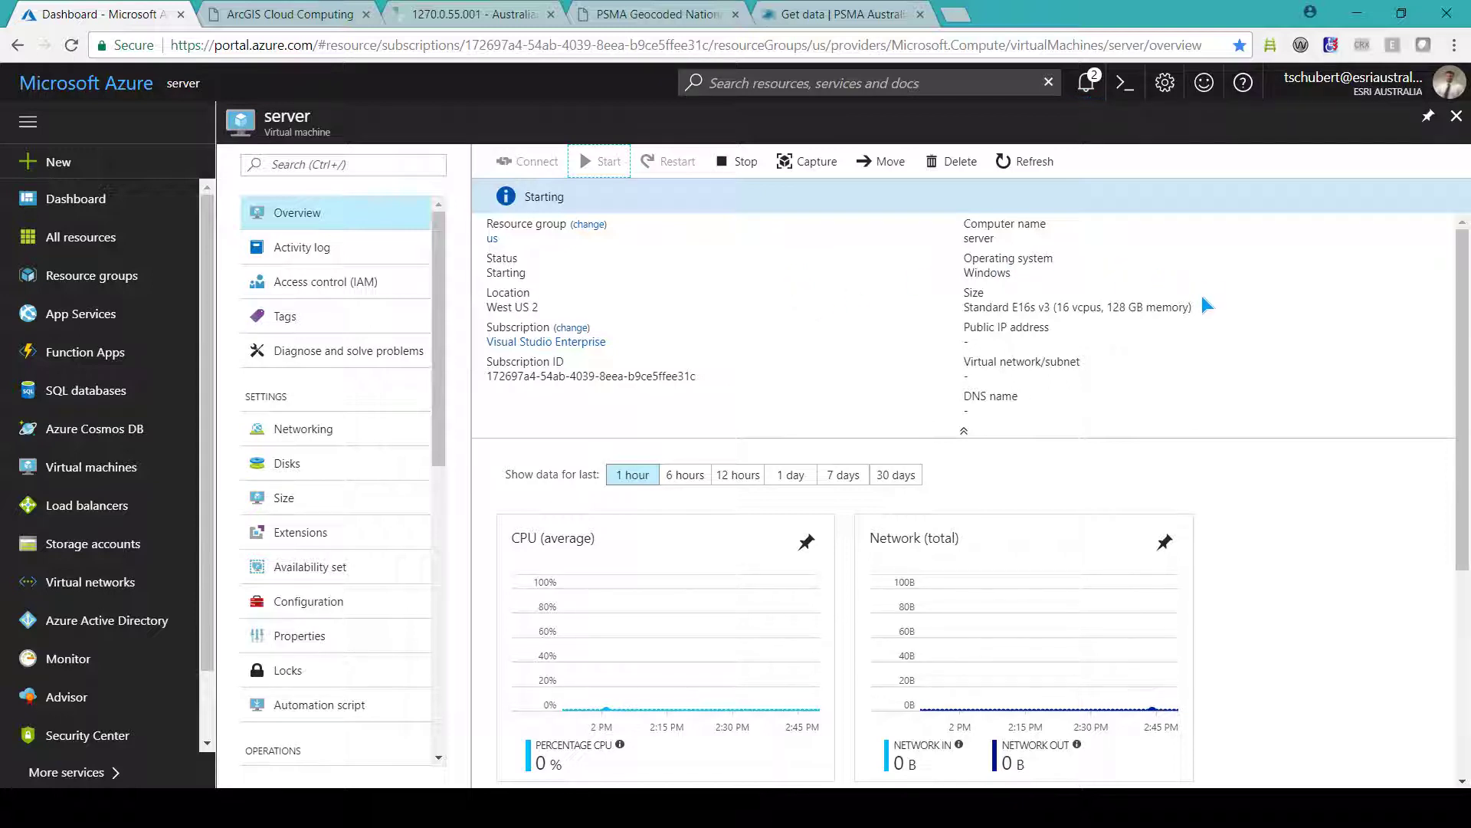
left_click(481, 15)
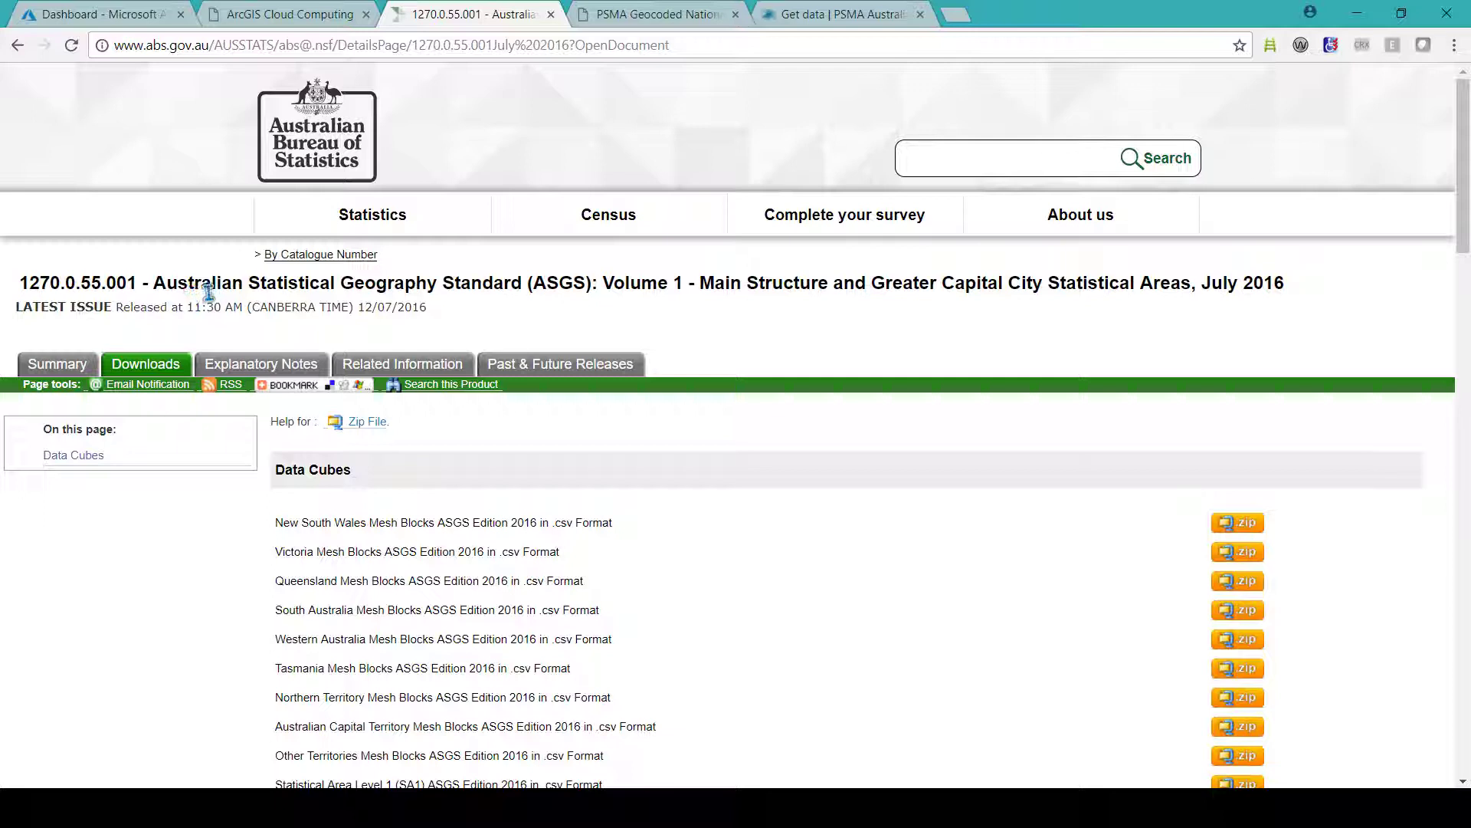
- Browse the ABS mesh block Data Cubes and the data.gov.au G-NAF dataset page, then return to Azure
scroll(520, 362, "down", 1)
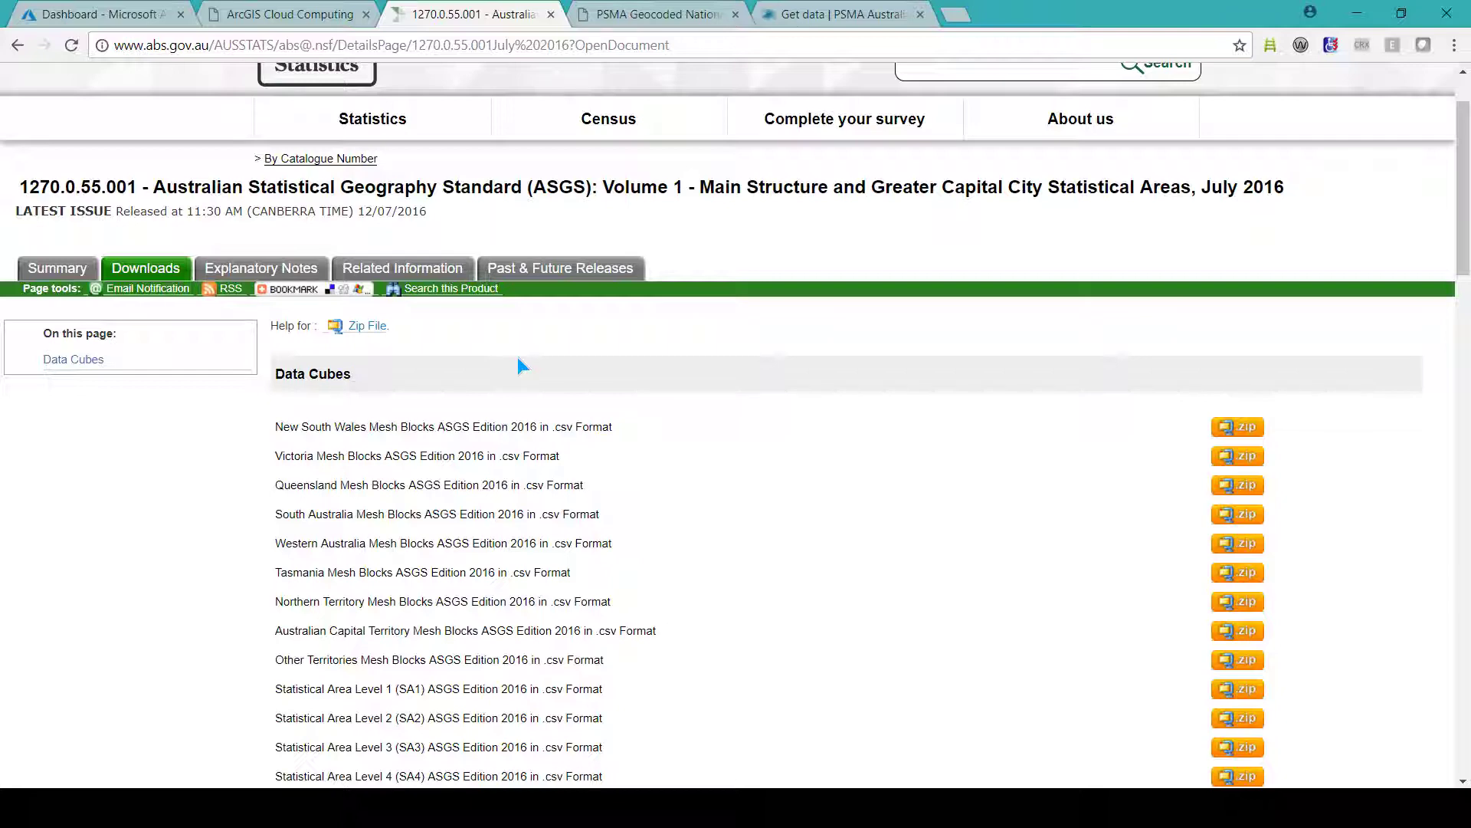
left_click(657, 15)
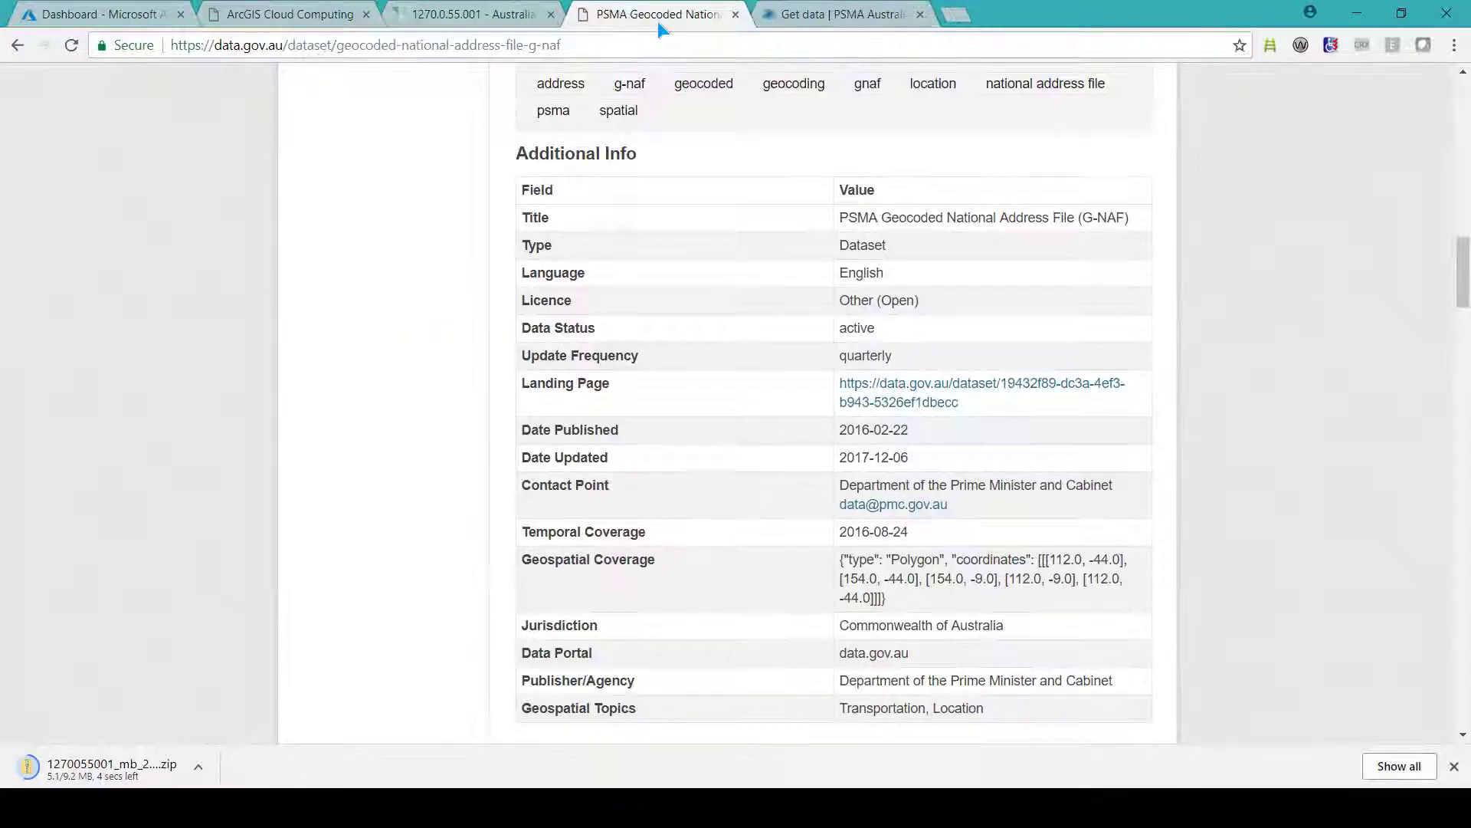
scroll(393, 314, "up", 10)
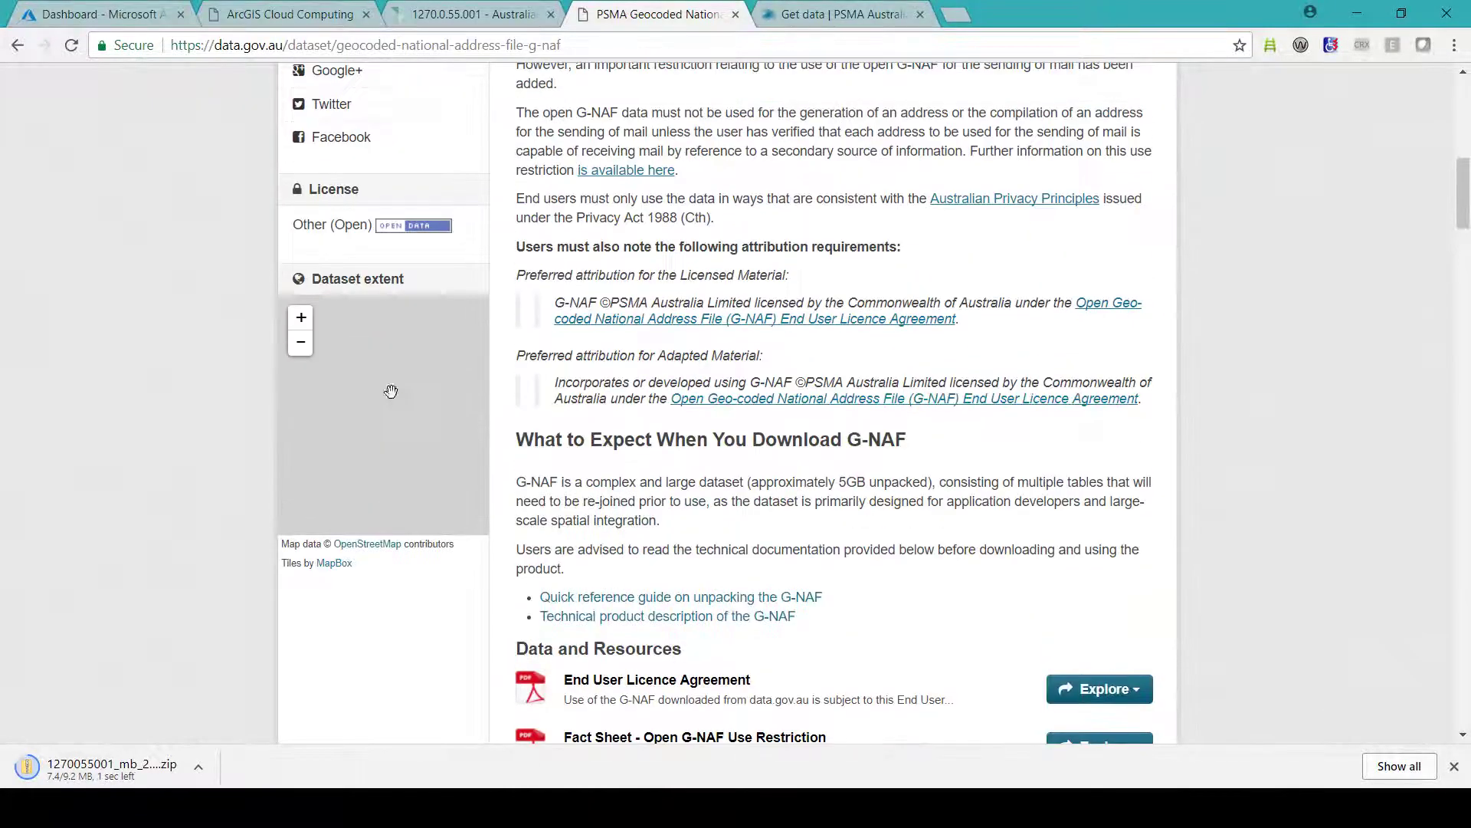
scroll(609, 371, "up", 8)
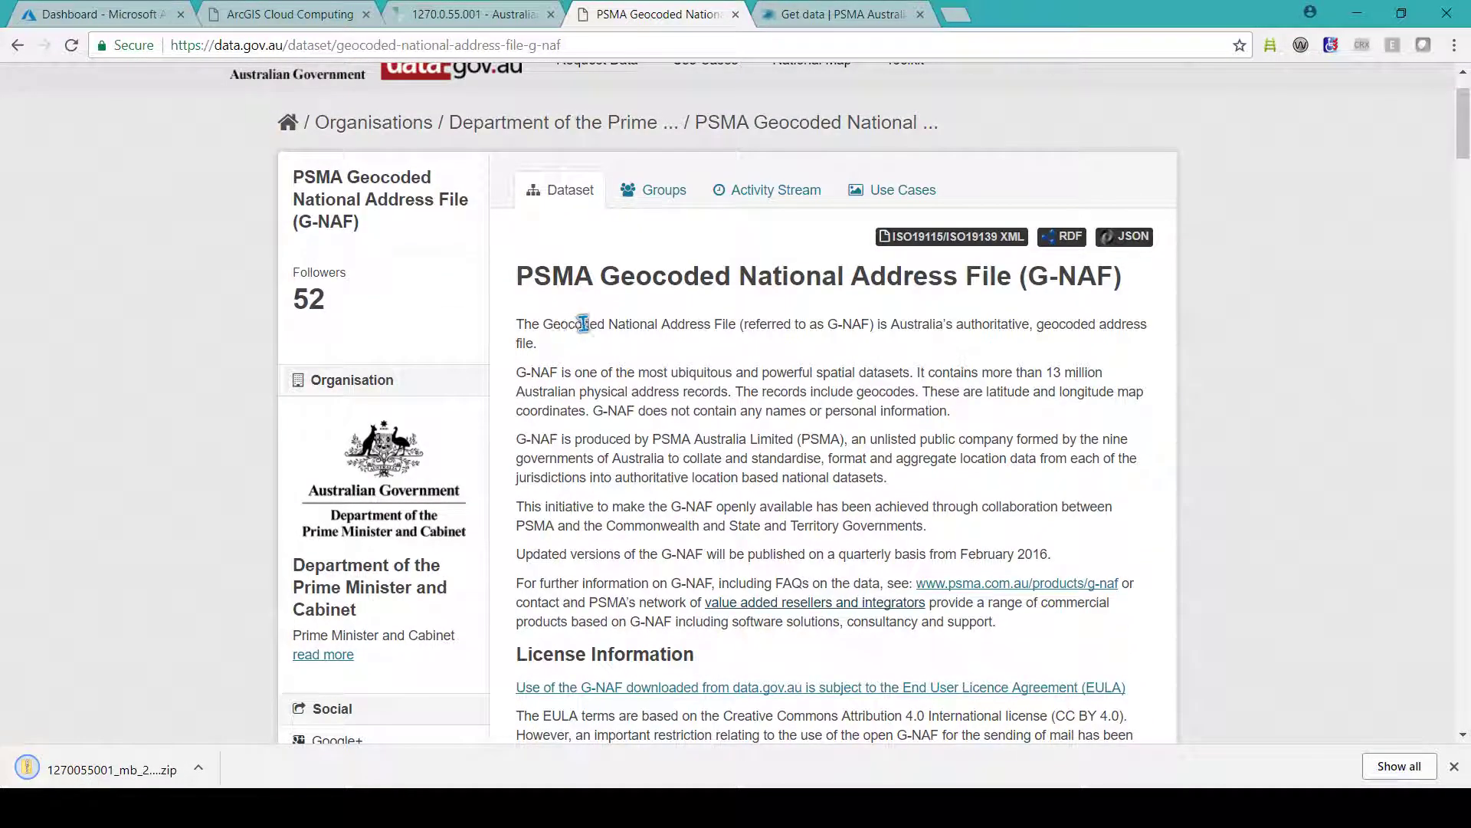
scroll(801, 439, "down", 1)
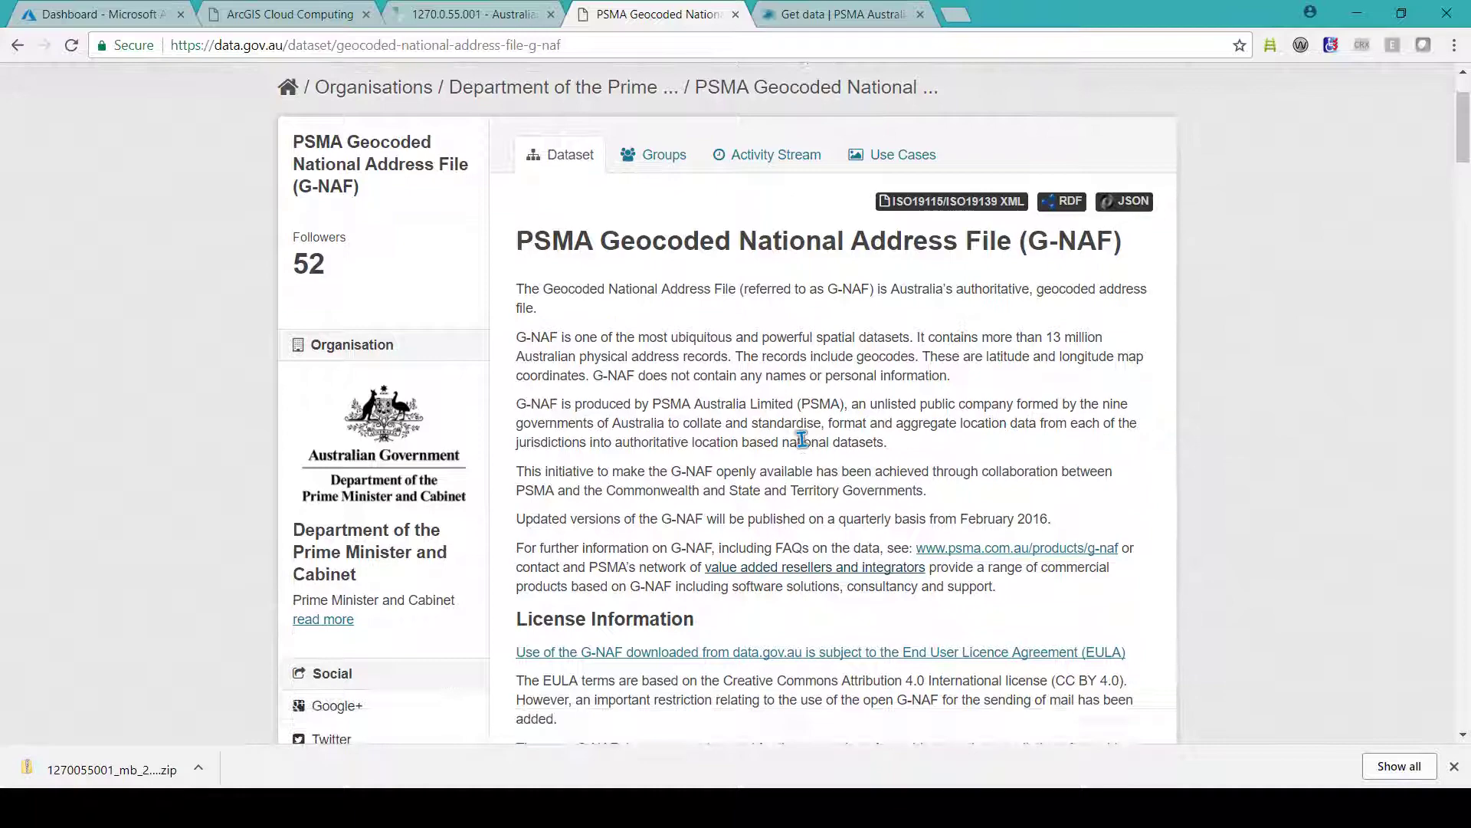
scroll(819, 414, "down", 4)
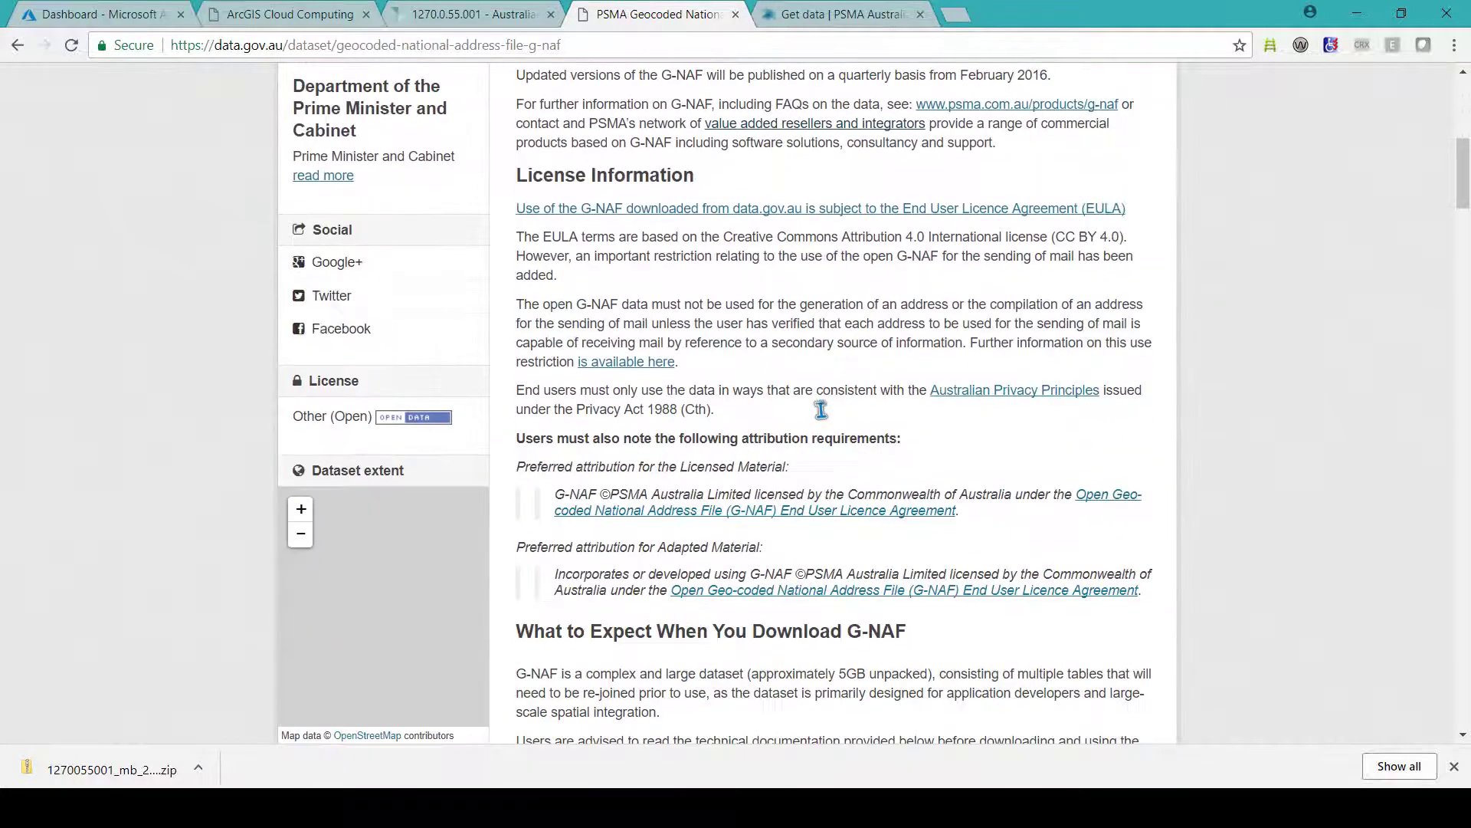
scroll(812, 381, "down", 1)
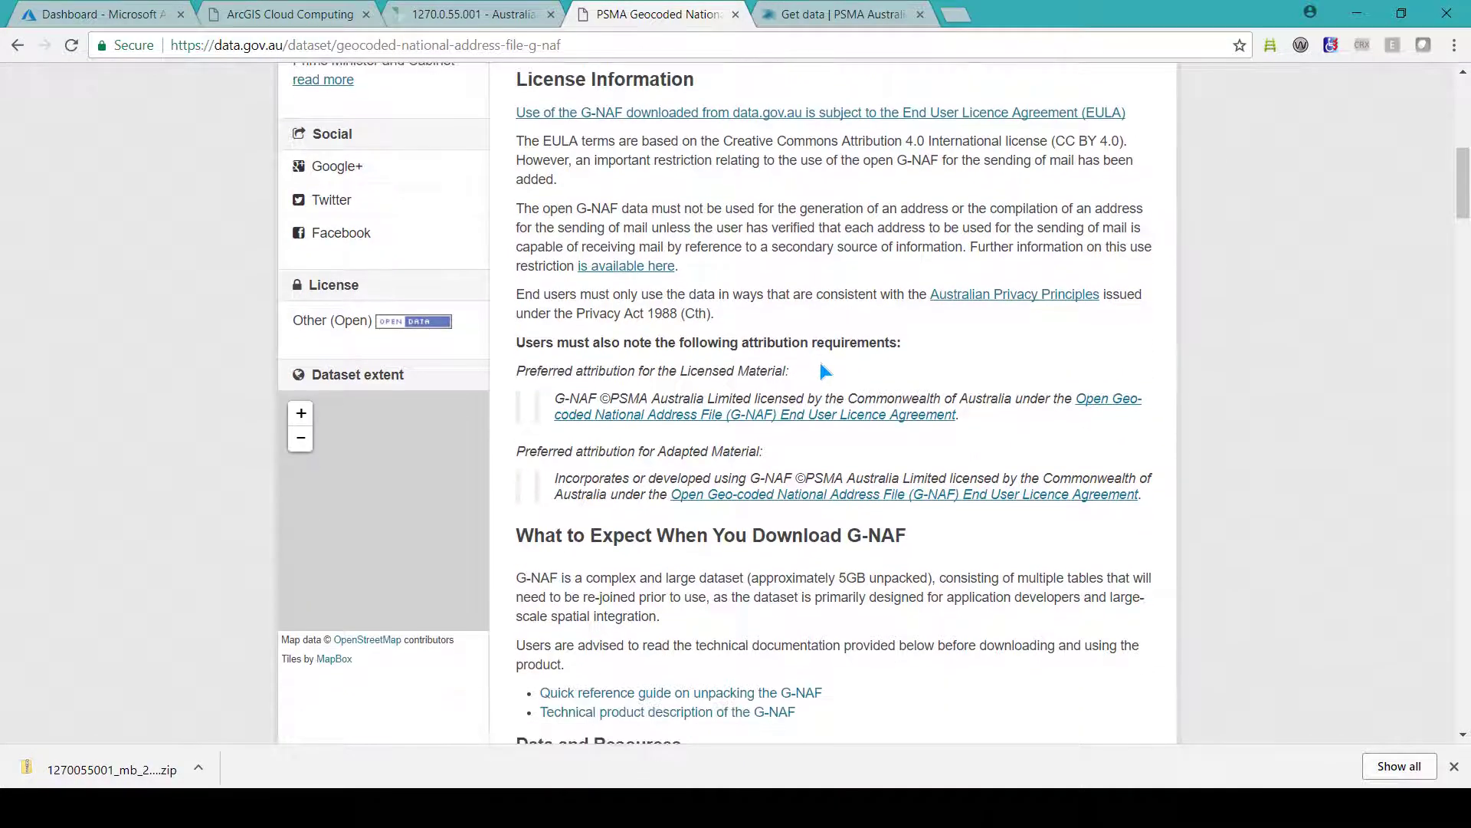
scroll(820, 371, "down", 3)
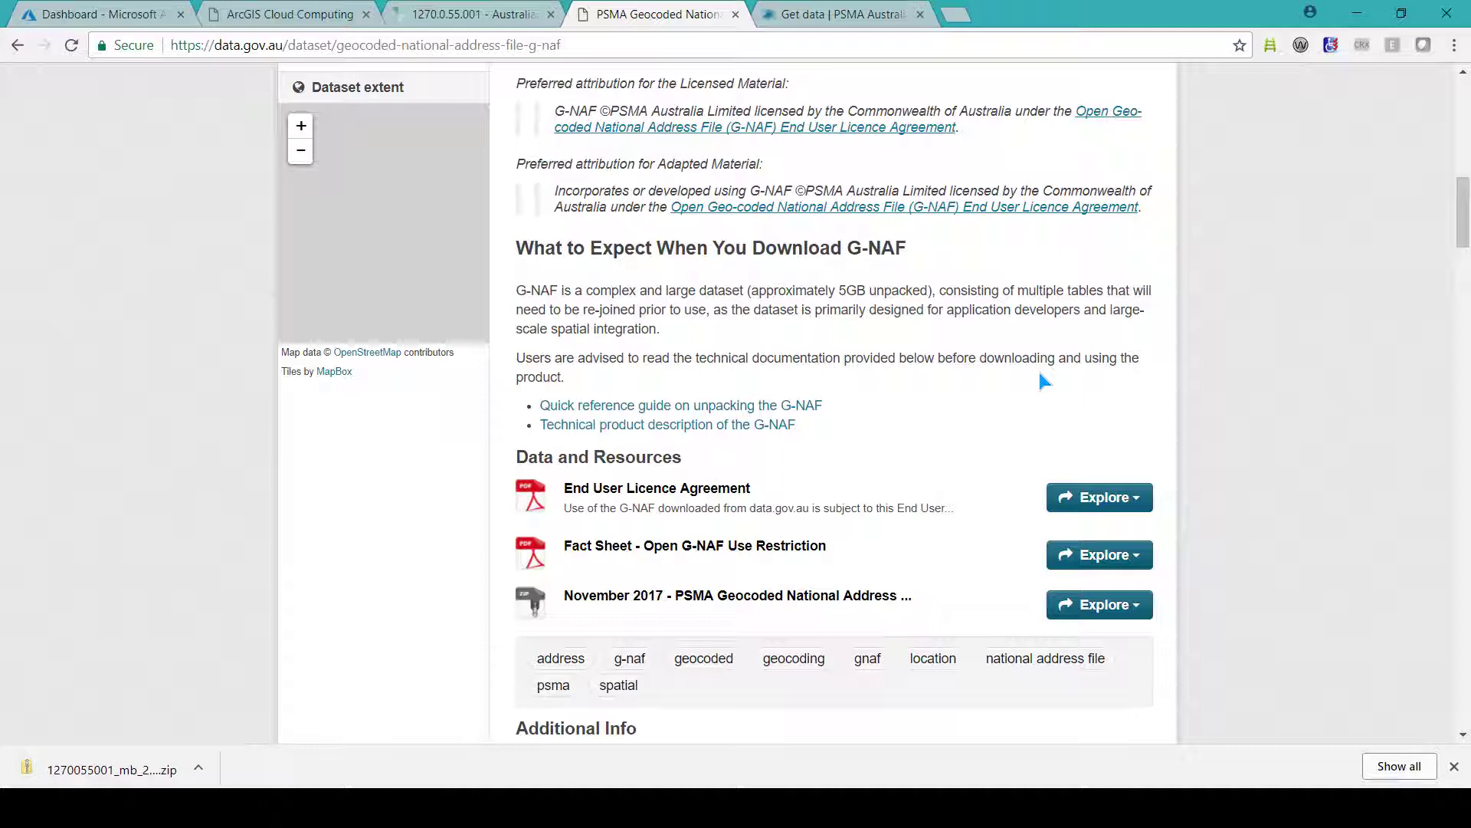
left_click(92, 16)
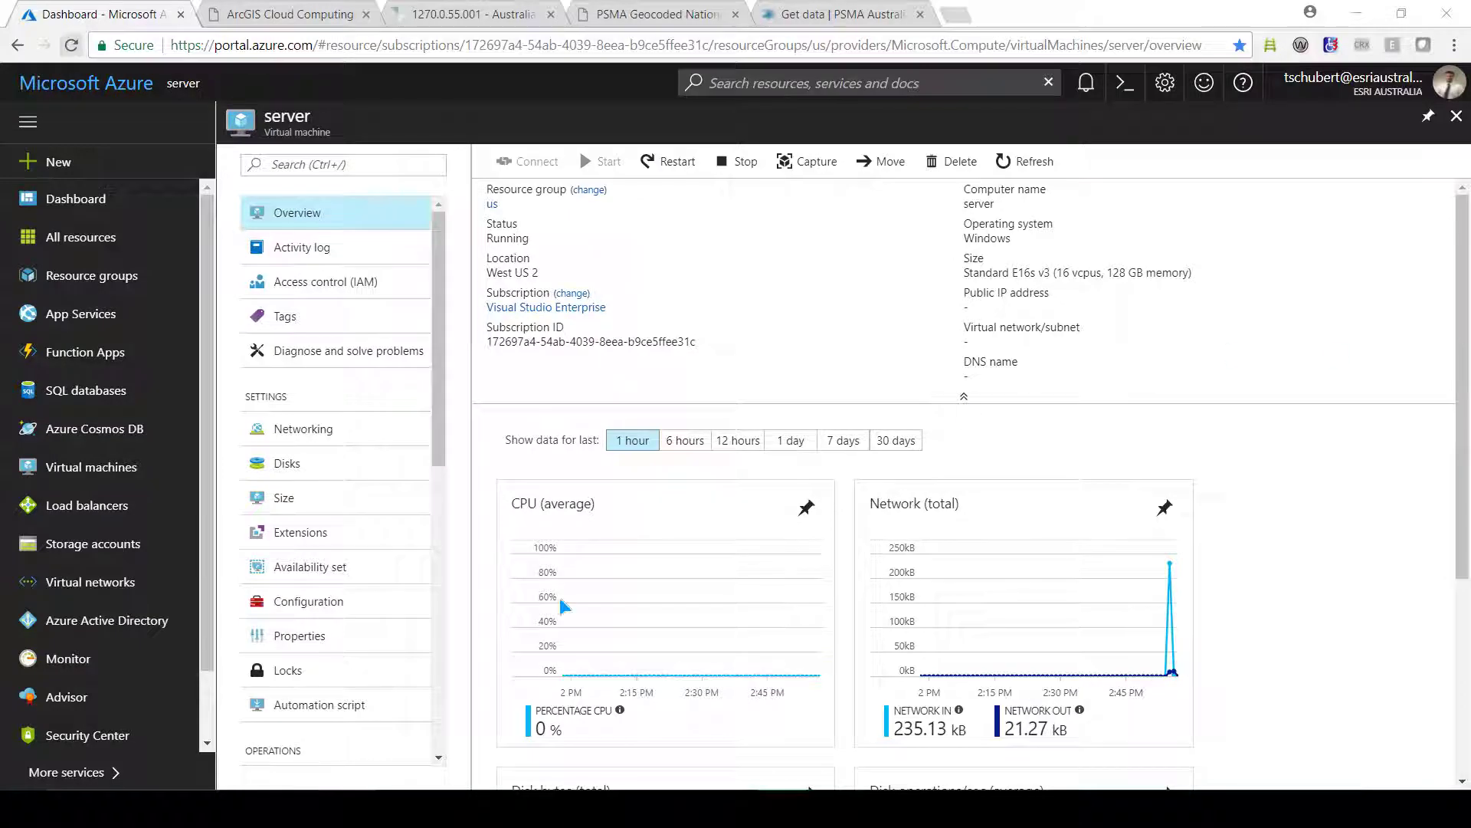
- Go to the ArcGIS Enterprise portal tab on the cloud server
left_click(326, 11)
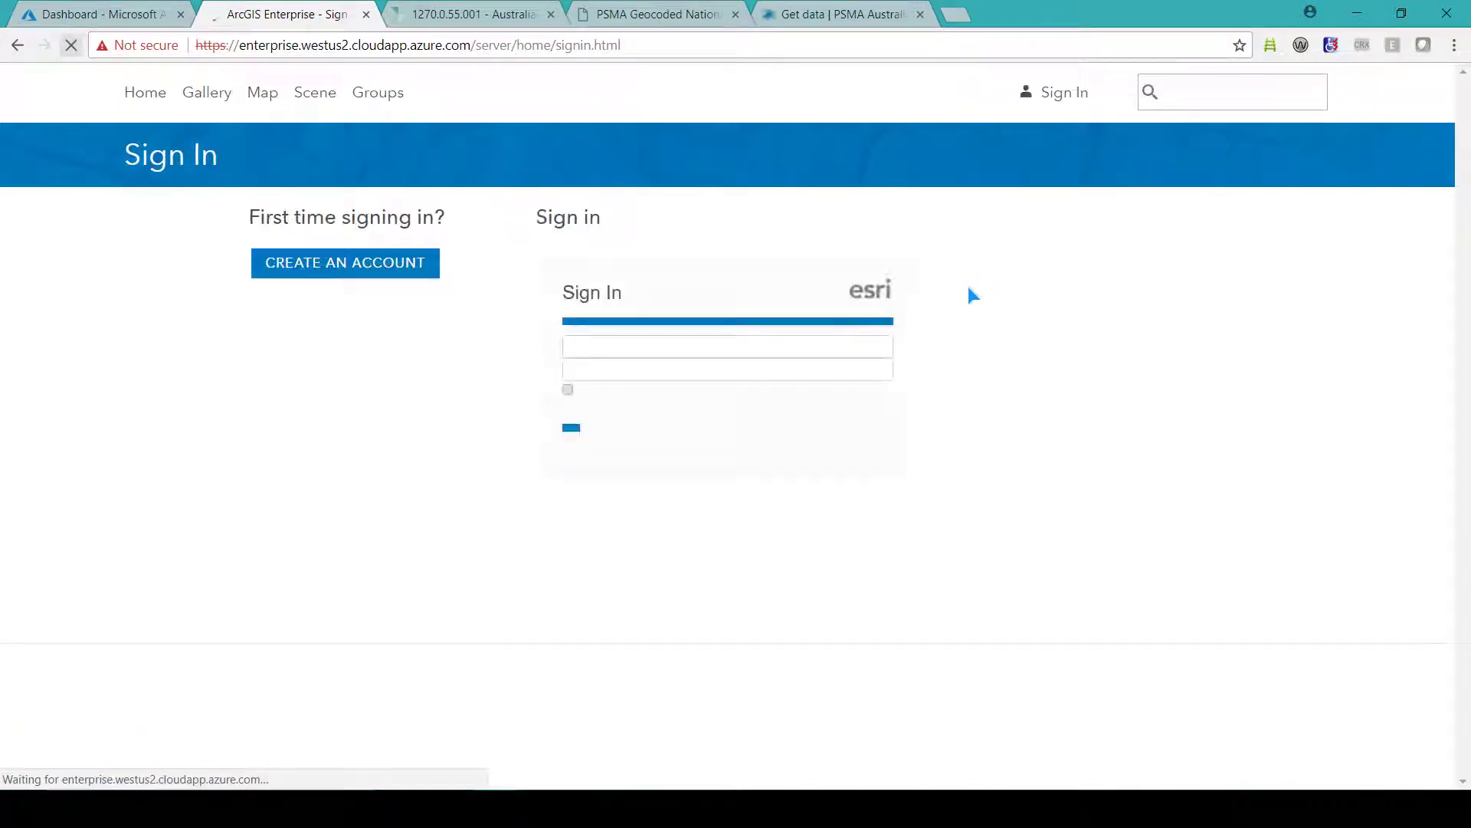
- Sign in to the ArcGIS Enterprise portal with the account username and password
type("Tobias")
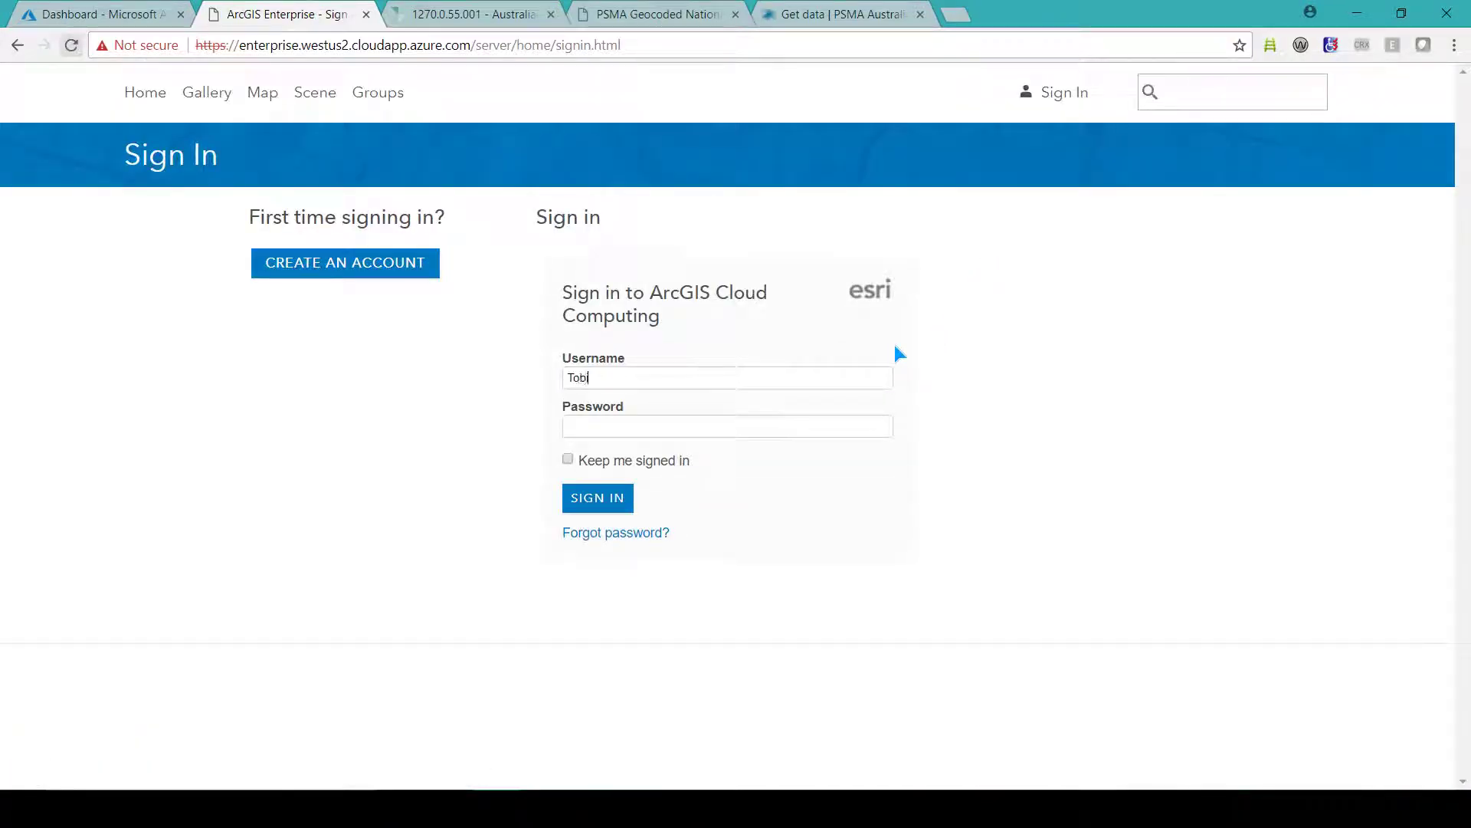
key("Tab")
key("BackSpace")
type("•••••••")
key("Return")
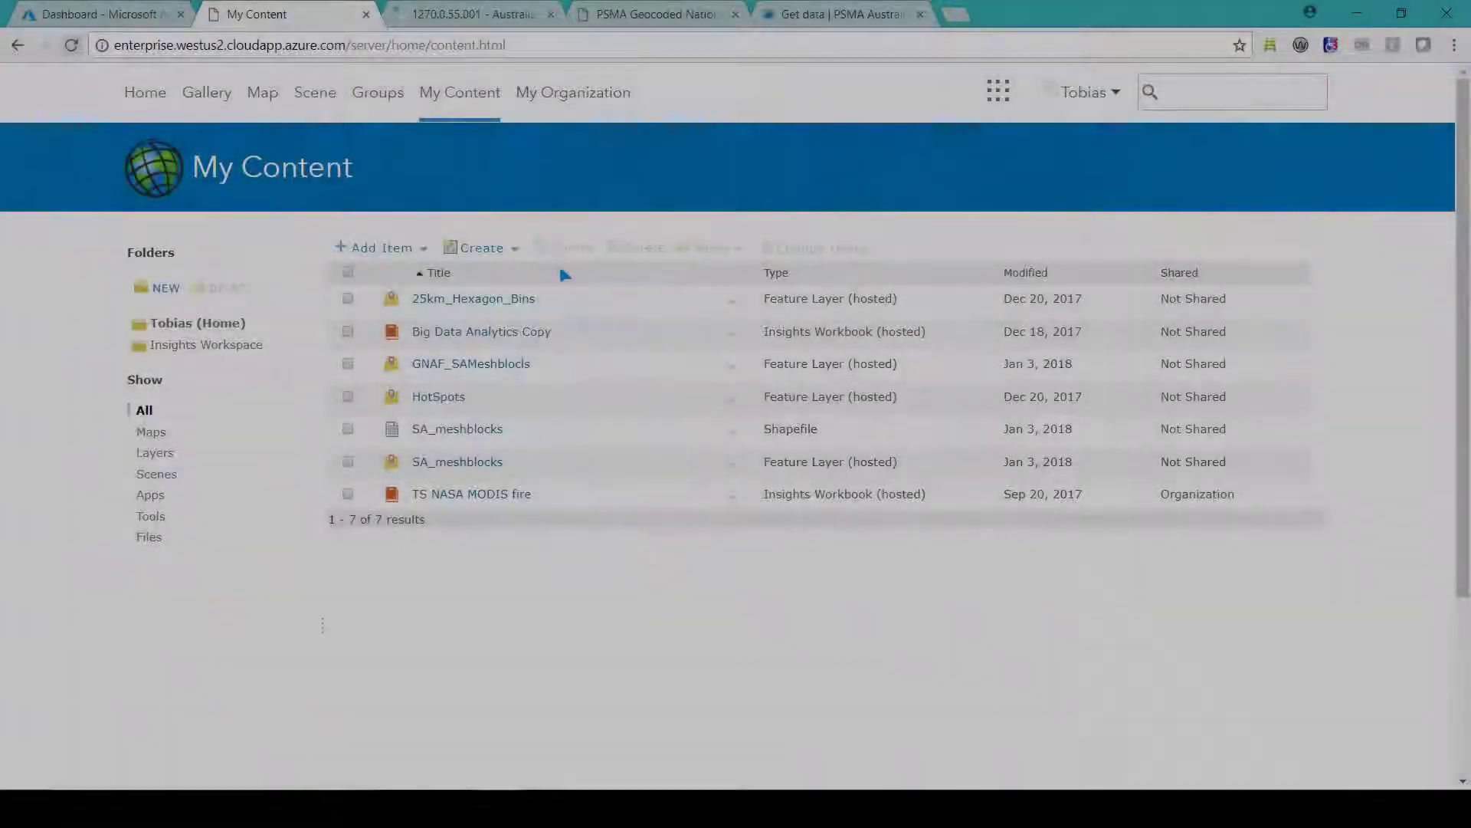
- Add an item from your computer and choose the mesh block shapefile zip
left_click(384, 247)
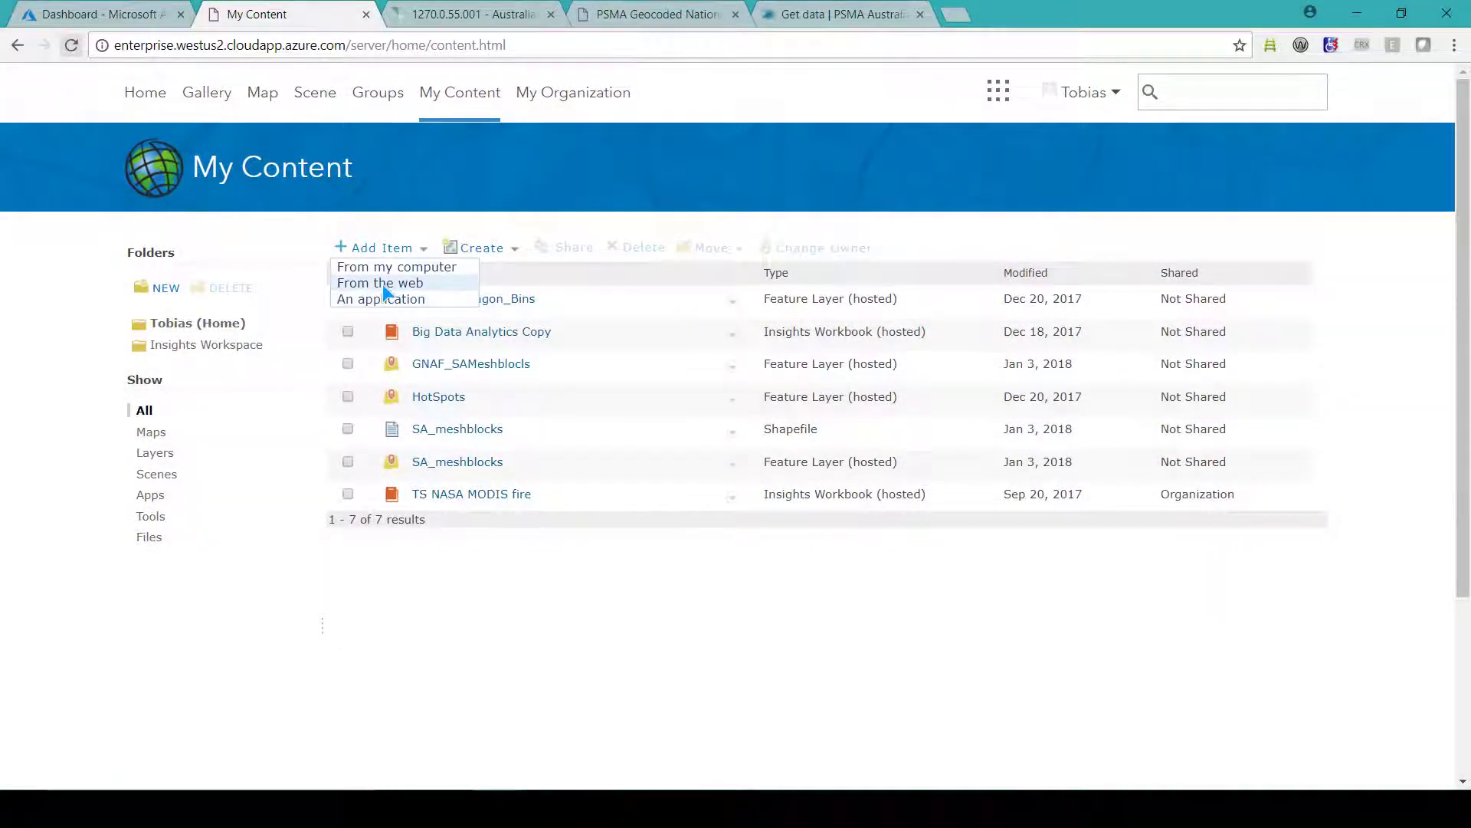
left_click(416, 629)
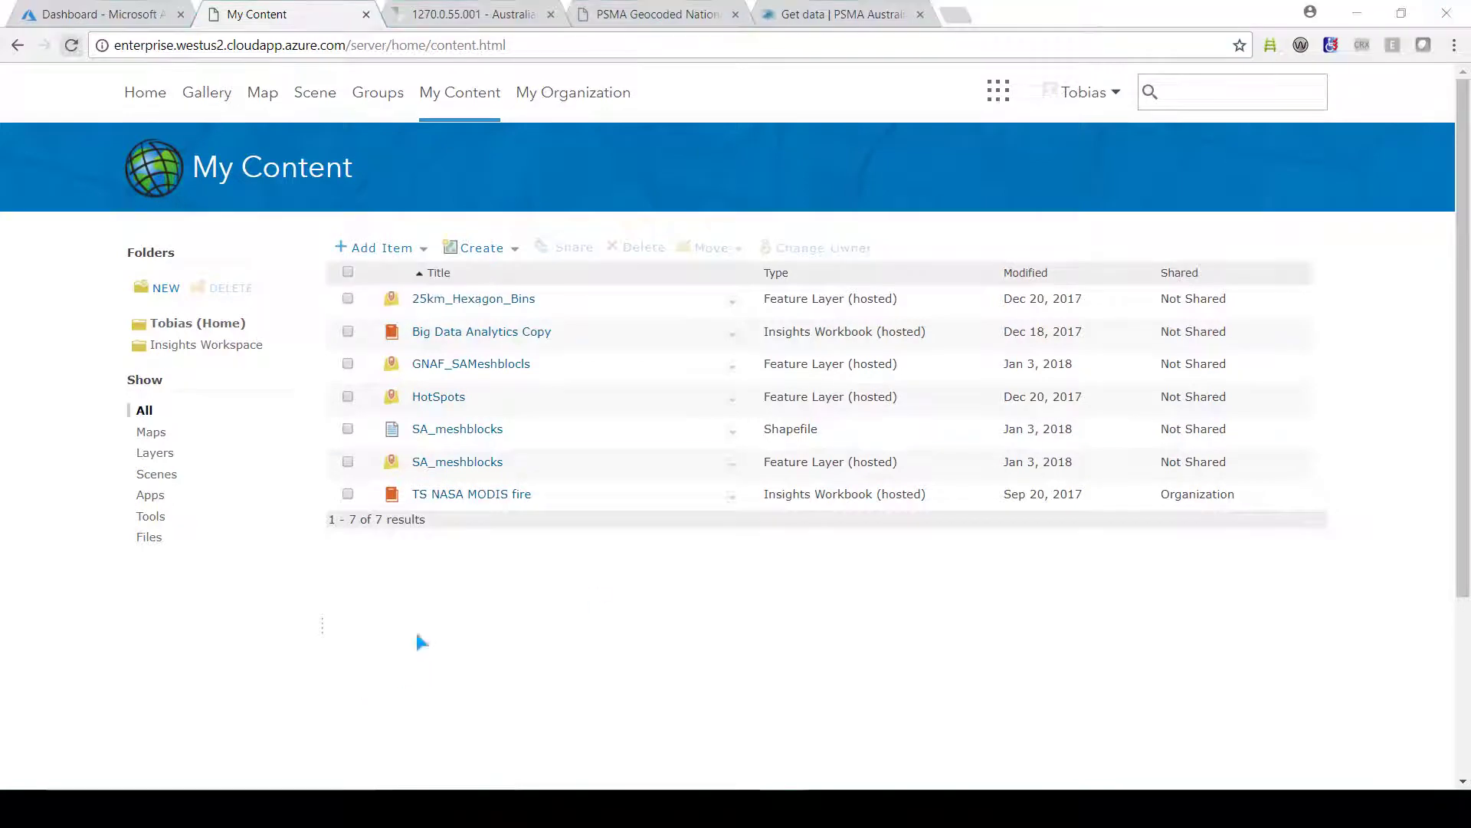
left_click(423, 247)
left_click(418, 269)
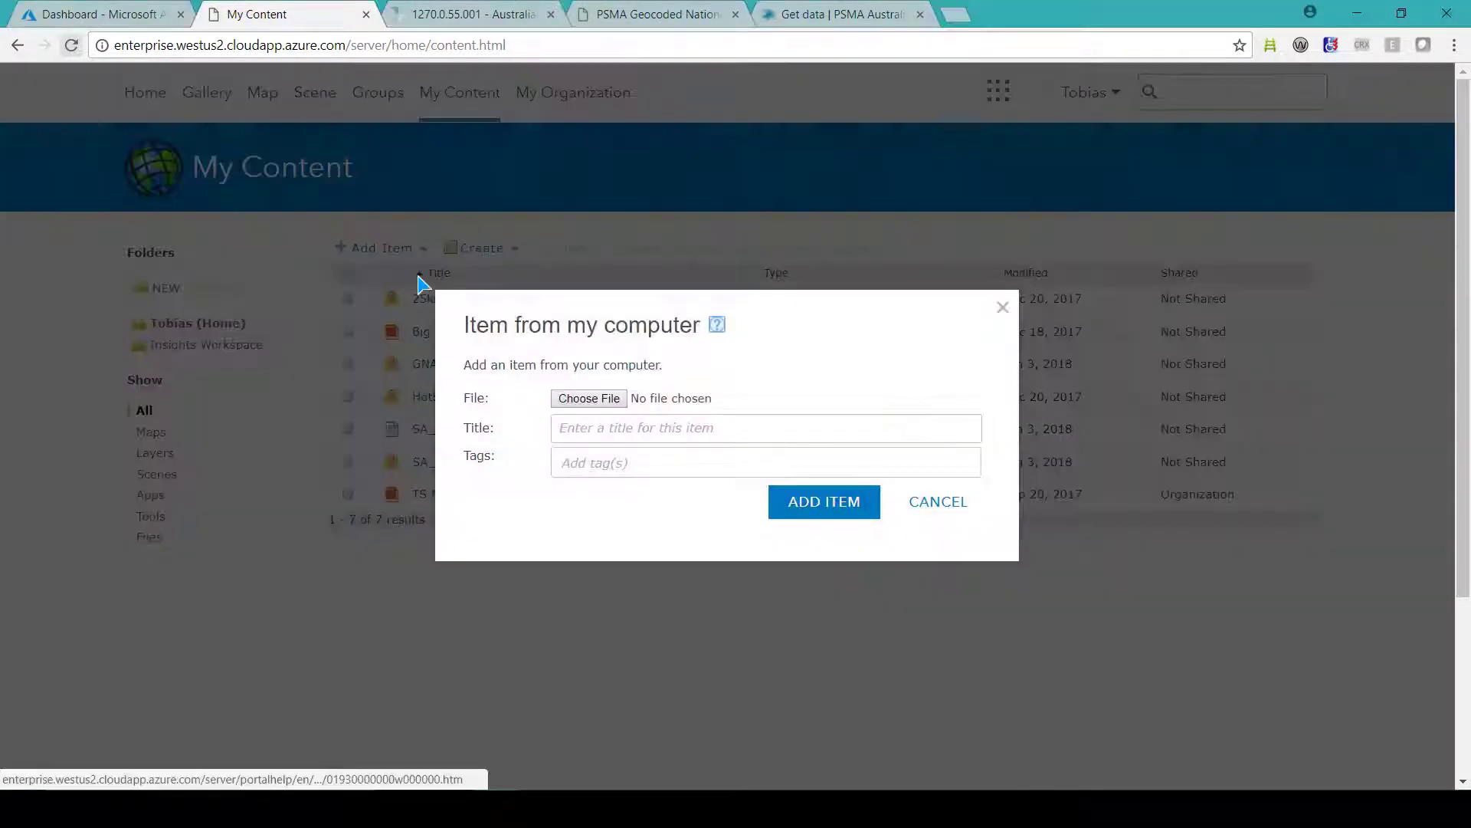
left_click(576, 399)
left_click(1173, 757)
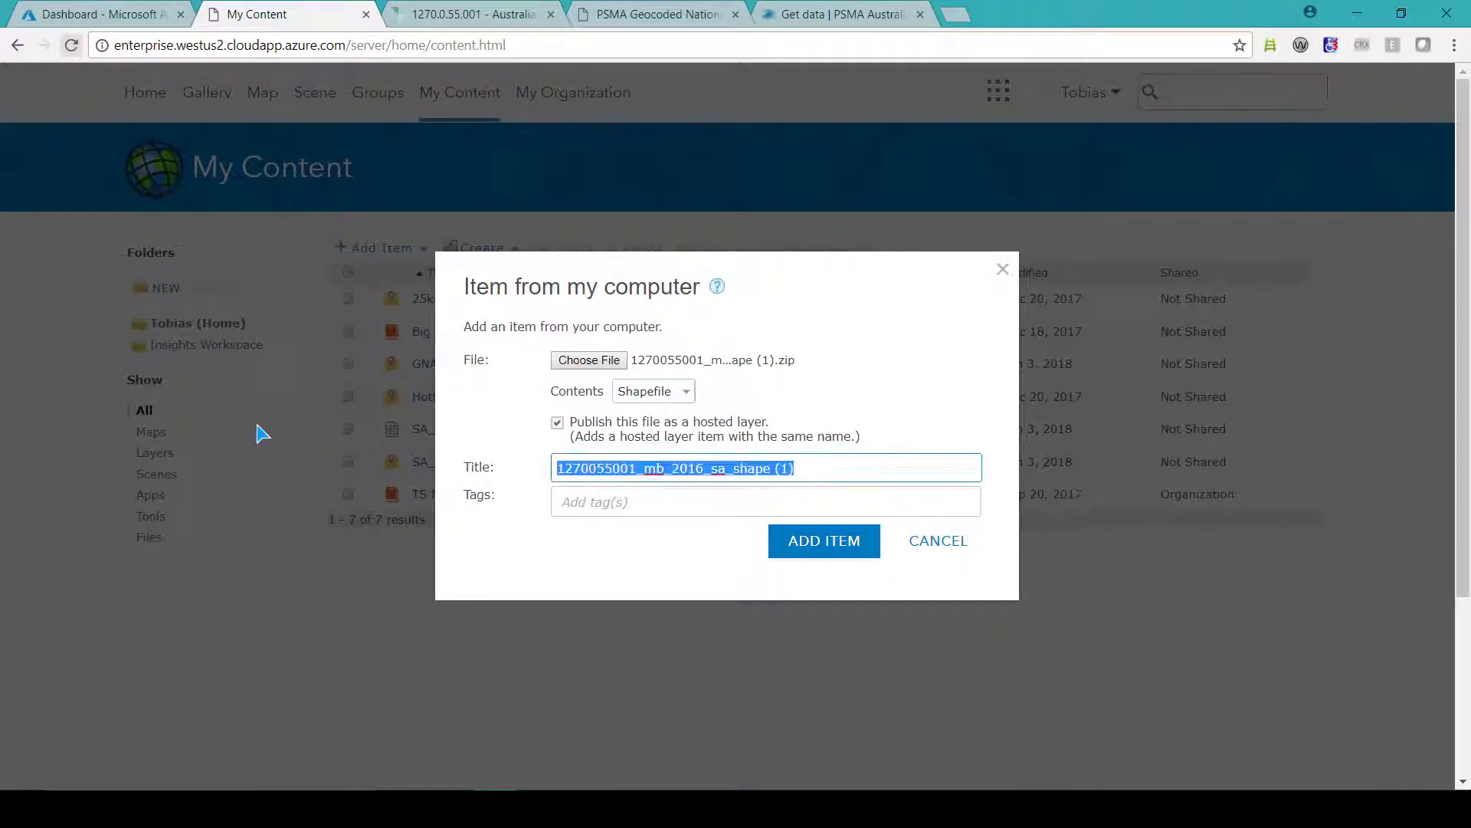
- Title the item SA_meshblocks_, tag it SA and meshblock, and add it as a hosted layer
type("SA_meshblo")
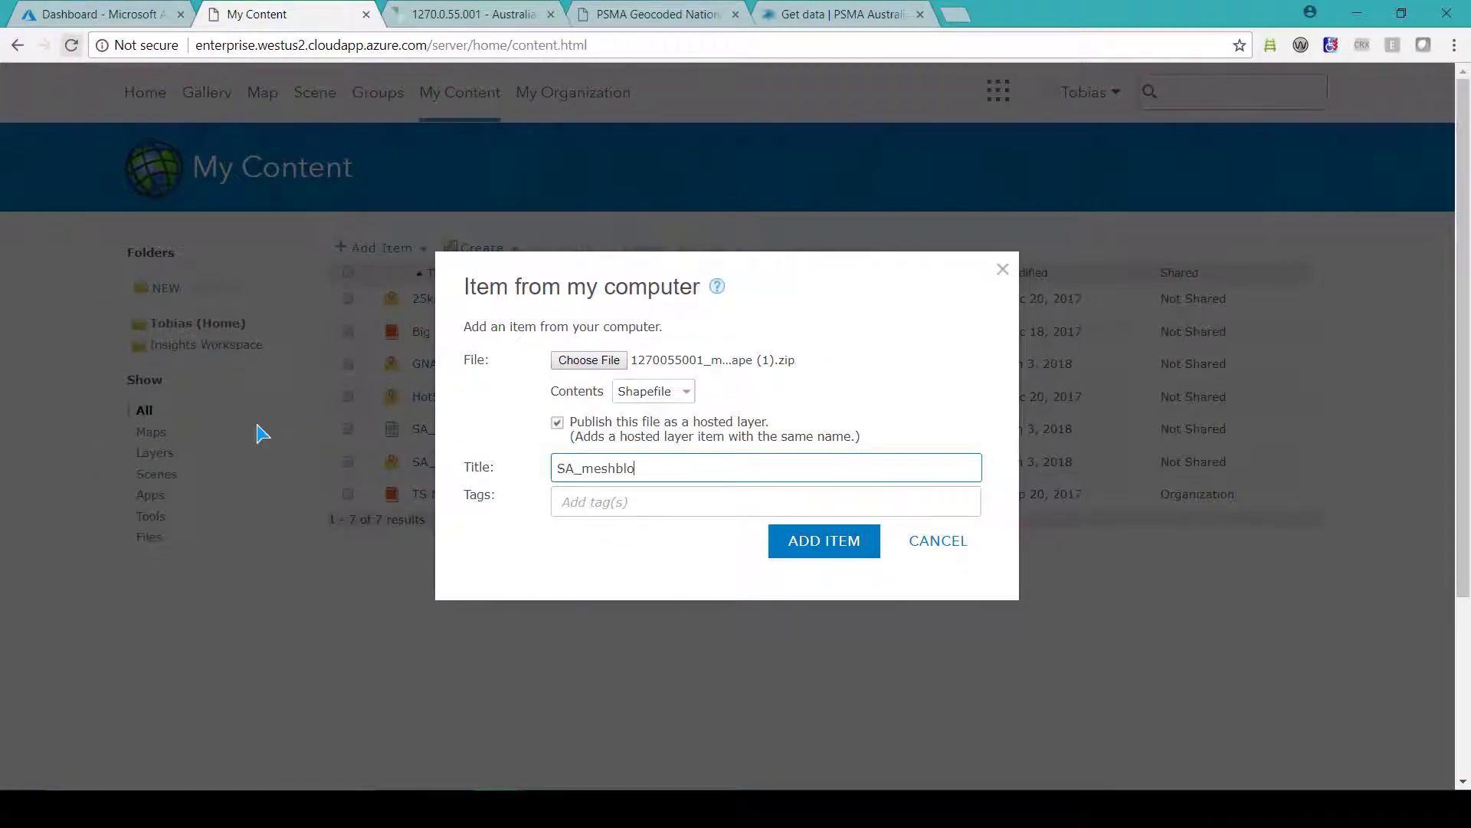
type("cks_")
left_click(730, 504)
type("SA")
key("Return")
type("mesh")
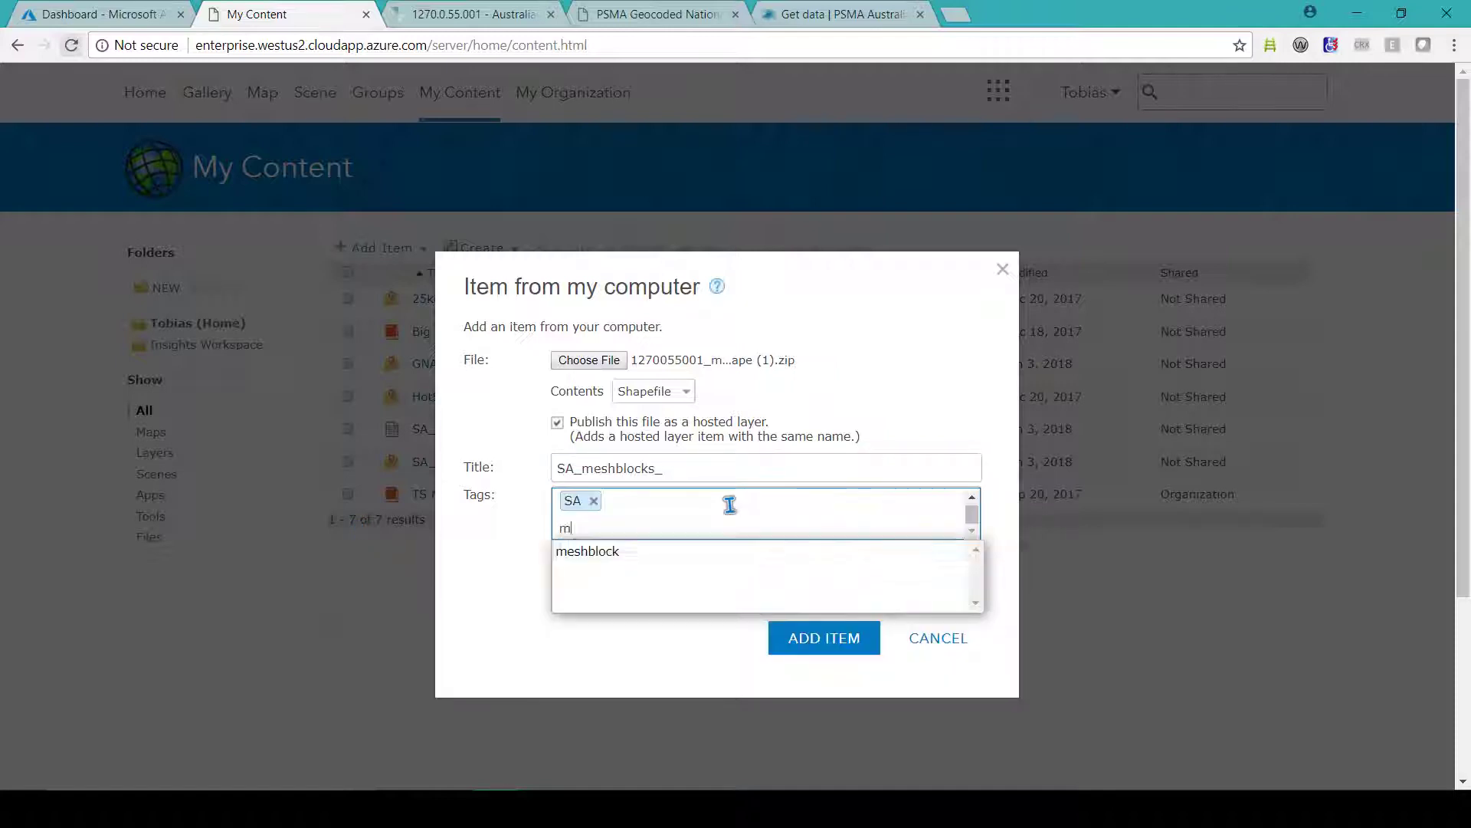
left_click(611, 553)
left_click(815, 562)
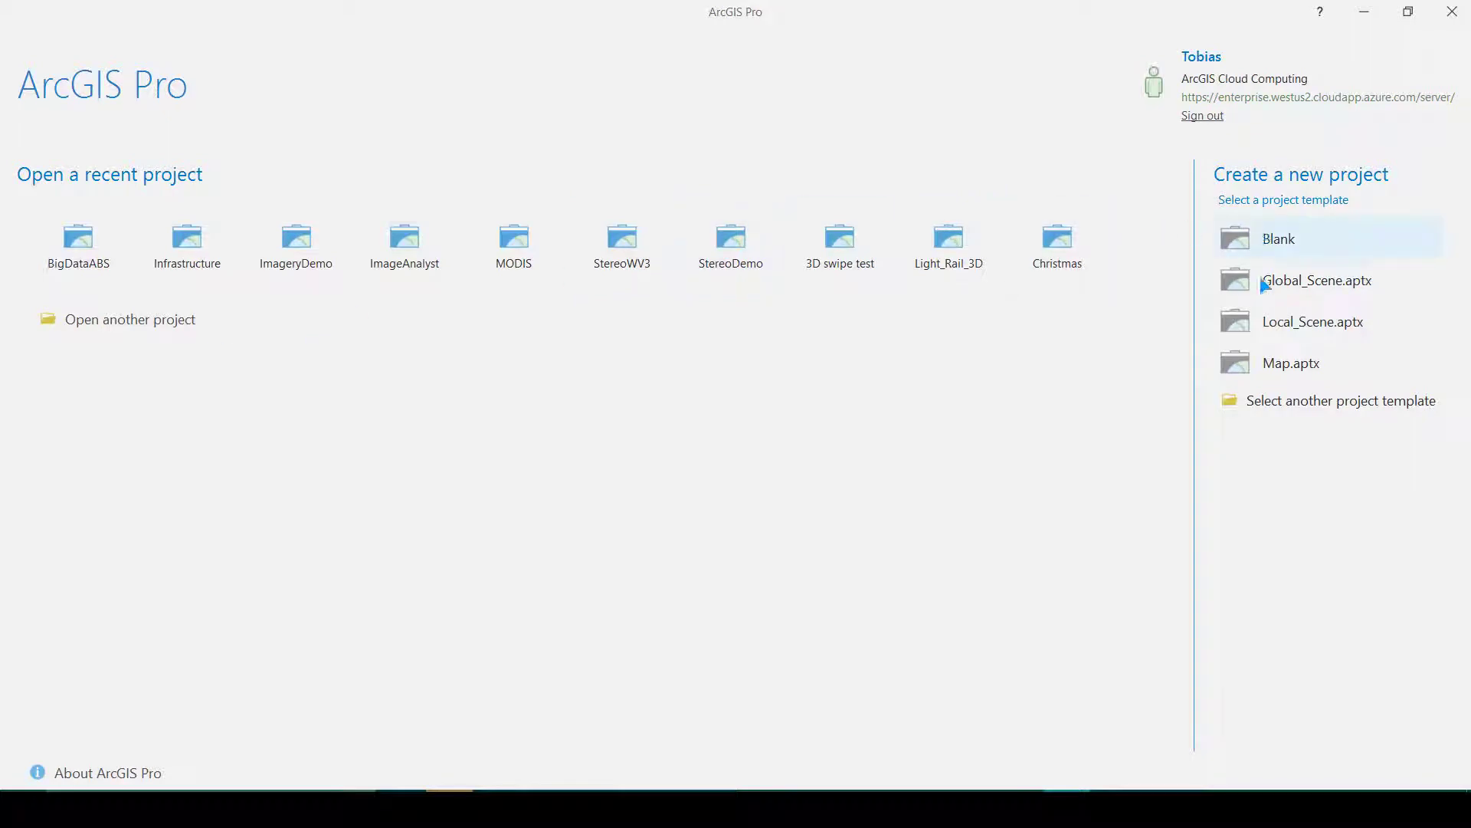
- Create a new project named GNAF_Mesh from the Map template
left_click(1271, 362)
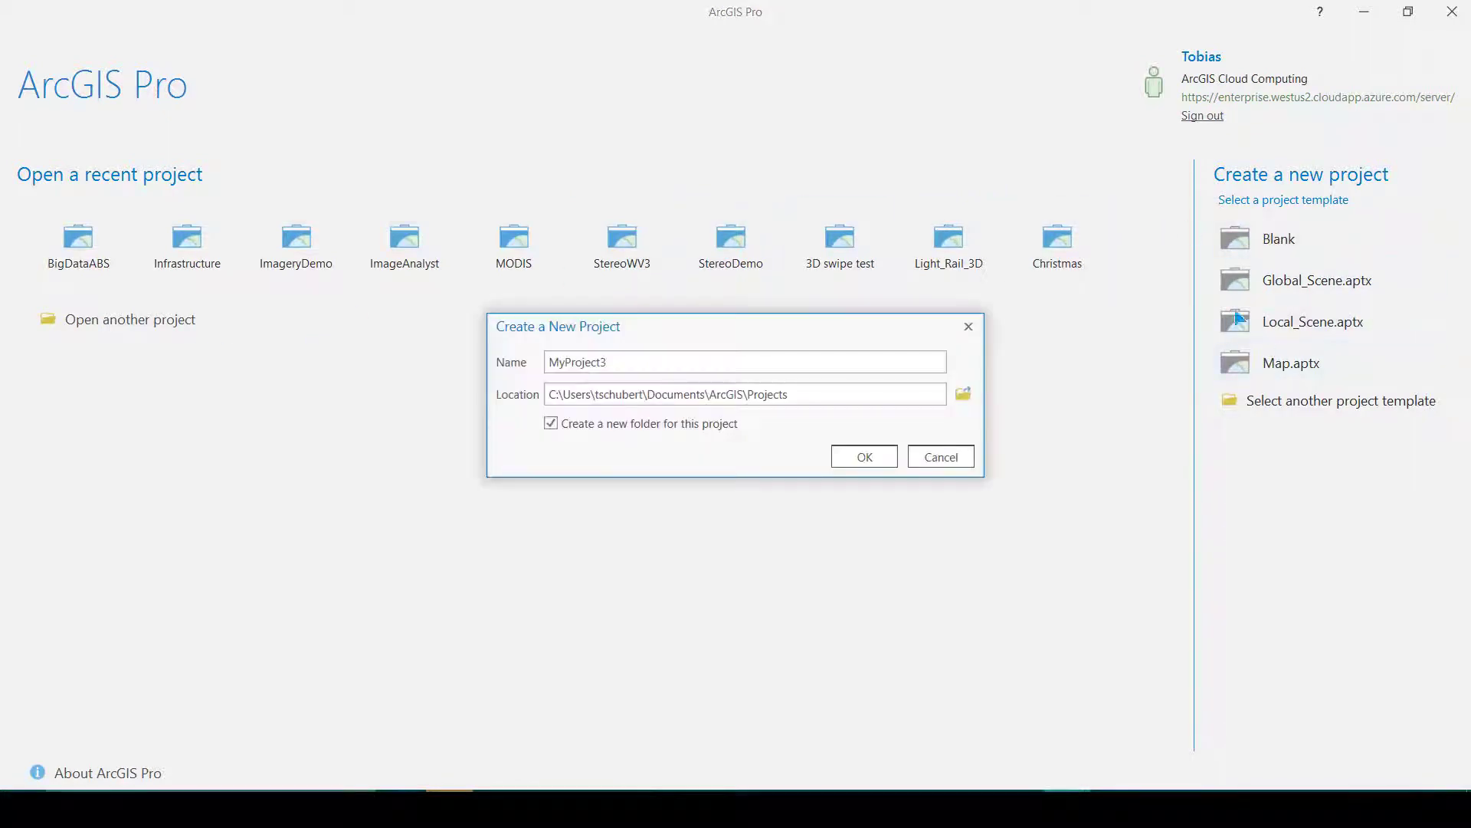
double_click(658, 370)
type("GNAF_Mesh")
left_click(865, 458)
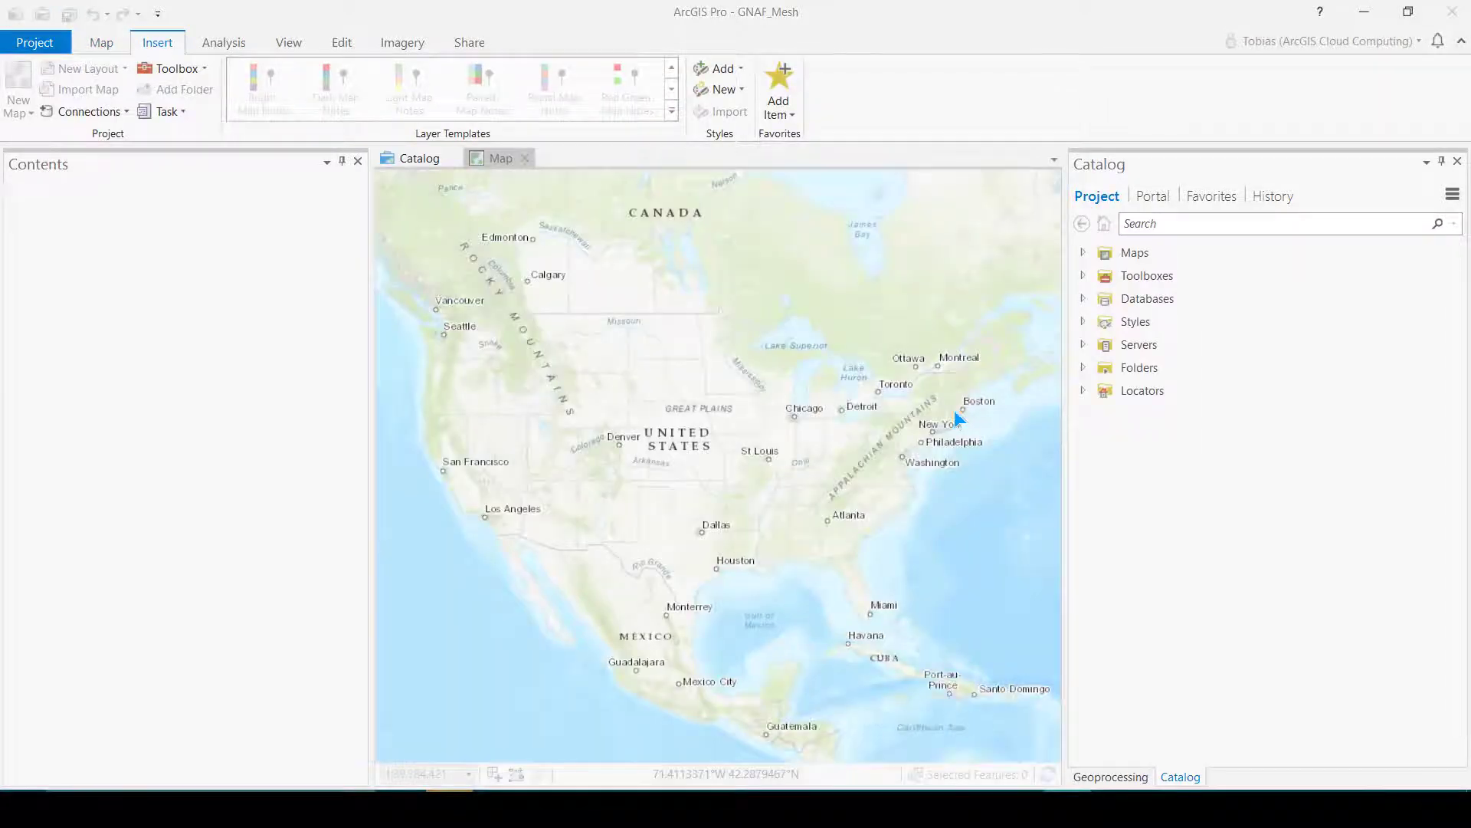
- Open GeoAnalytics Aggregate Points and set the portal's gnaf big data store dataset as the point layer
left_click(217, 47)
left_click(365, 102)
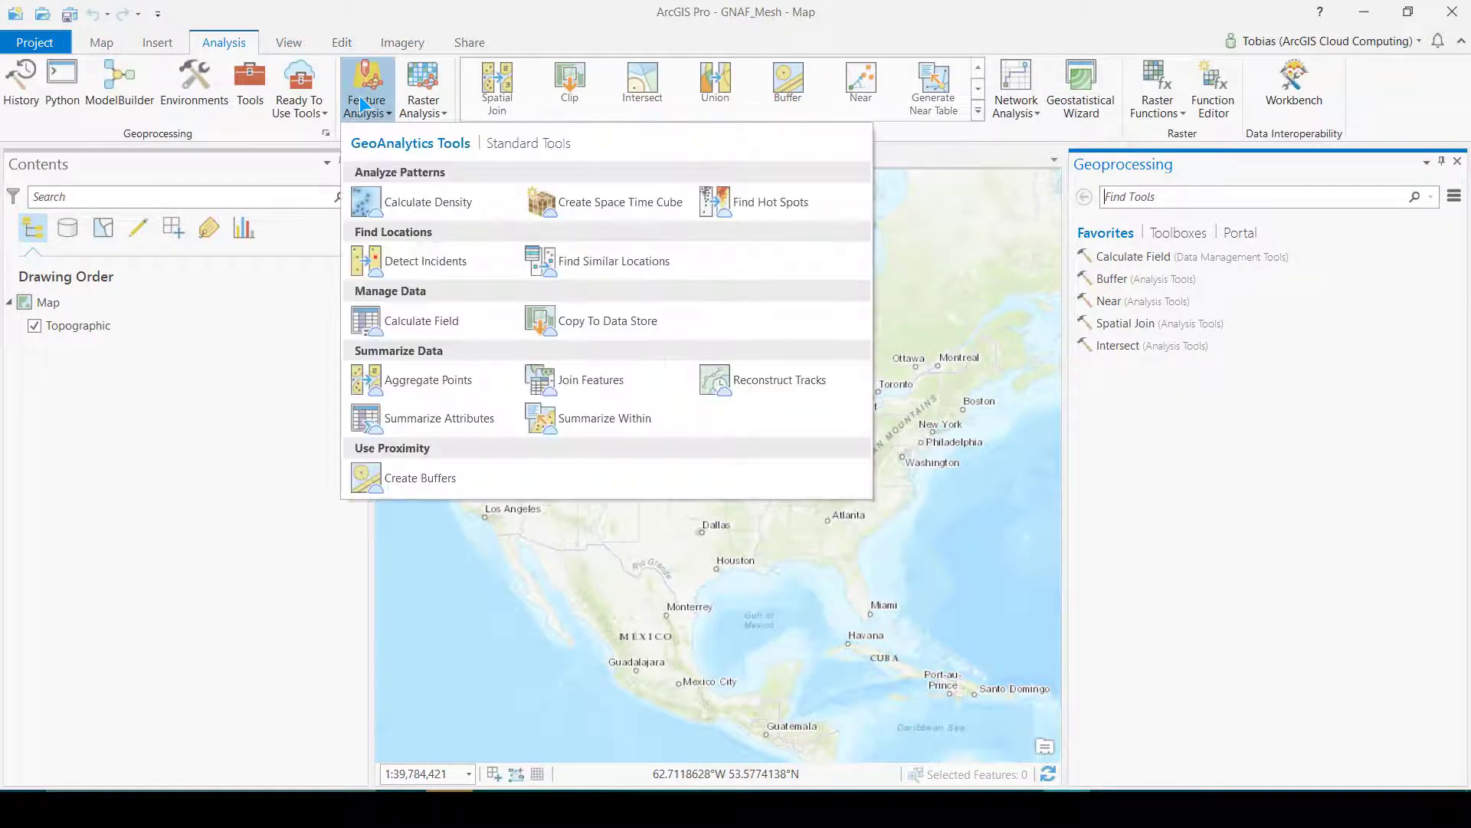
left_click(391, 376)
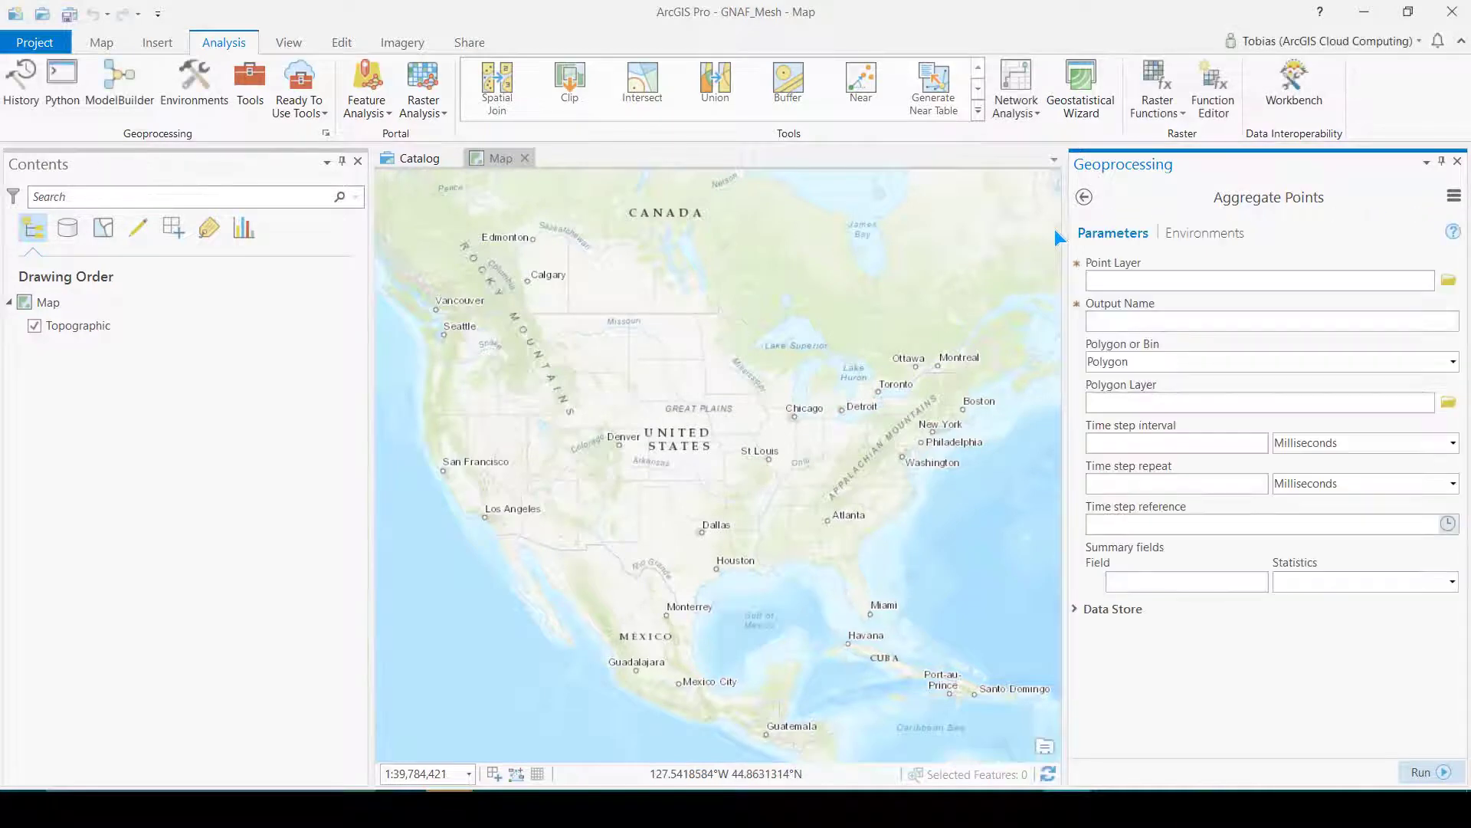
left_click(1447, 281)
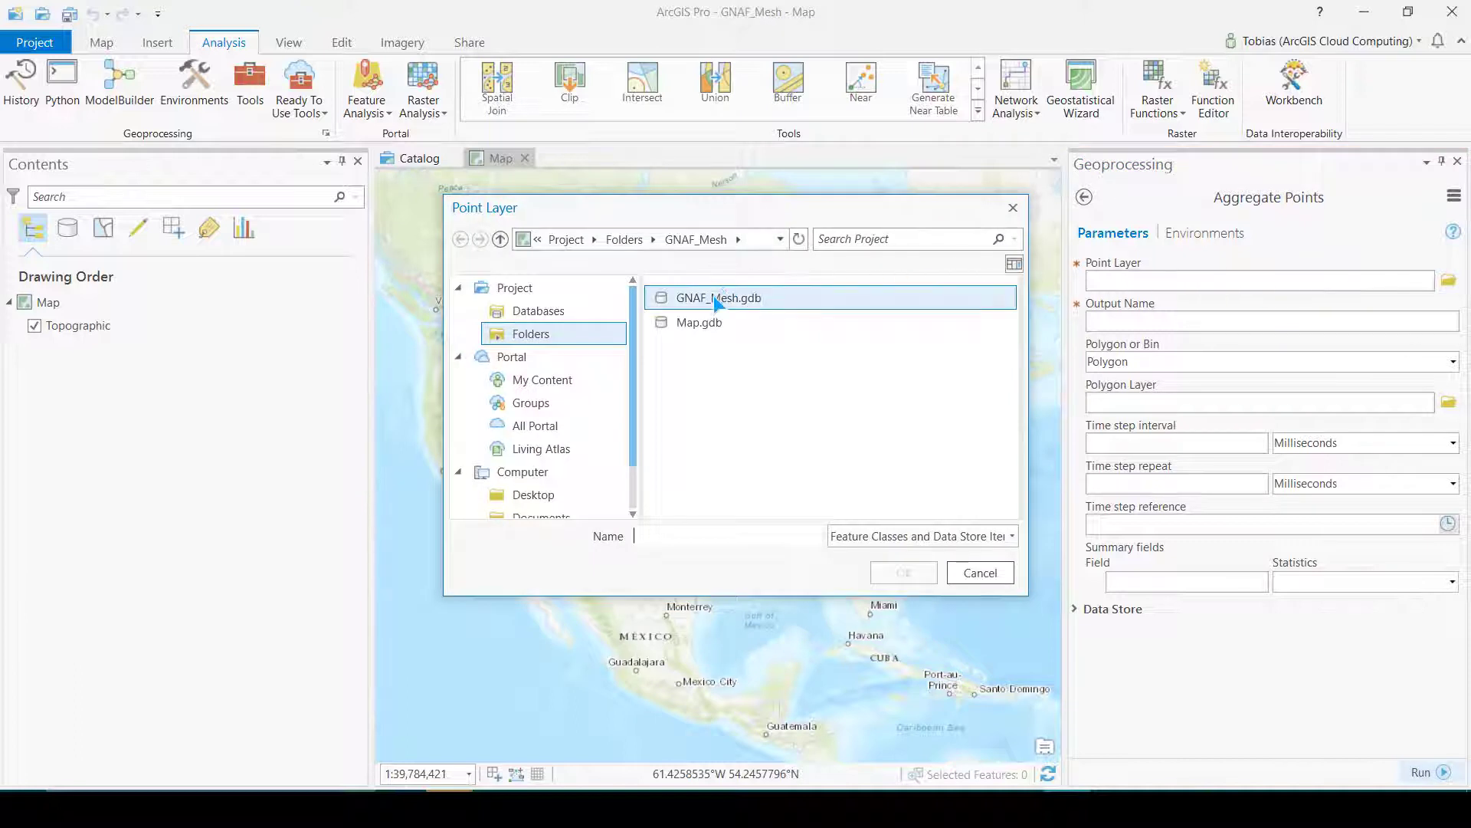
left_click(714, 297)
left_click(546, 425)
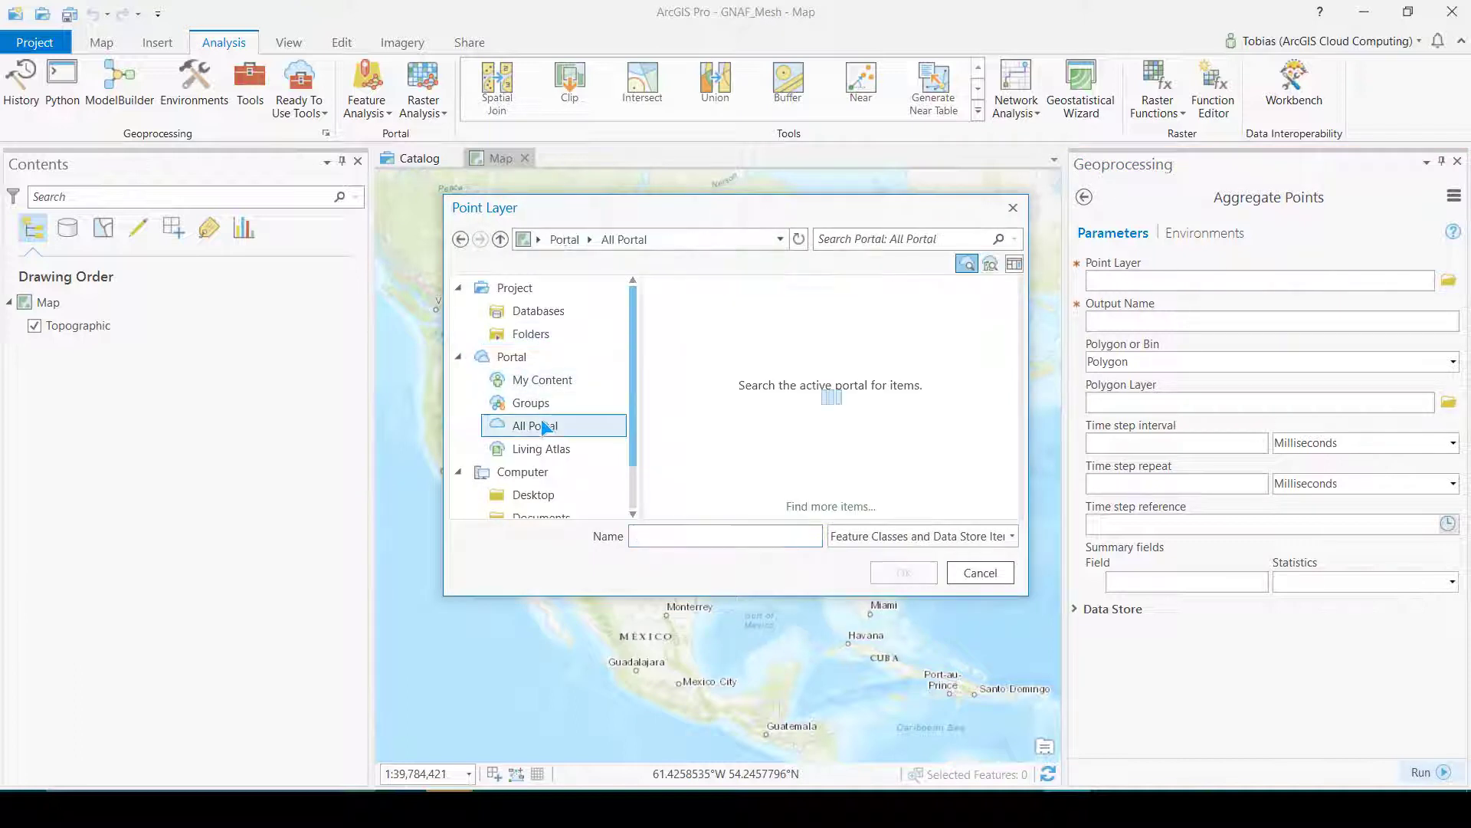
left_click(919, 238)
type("gnaf")
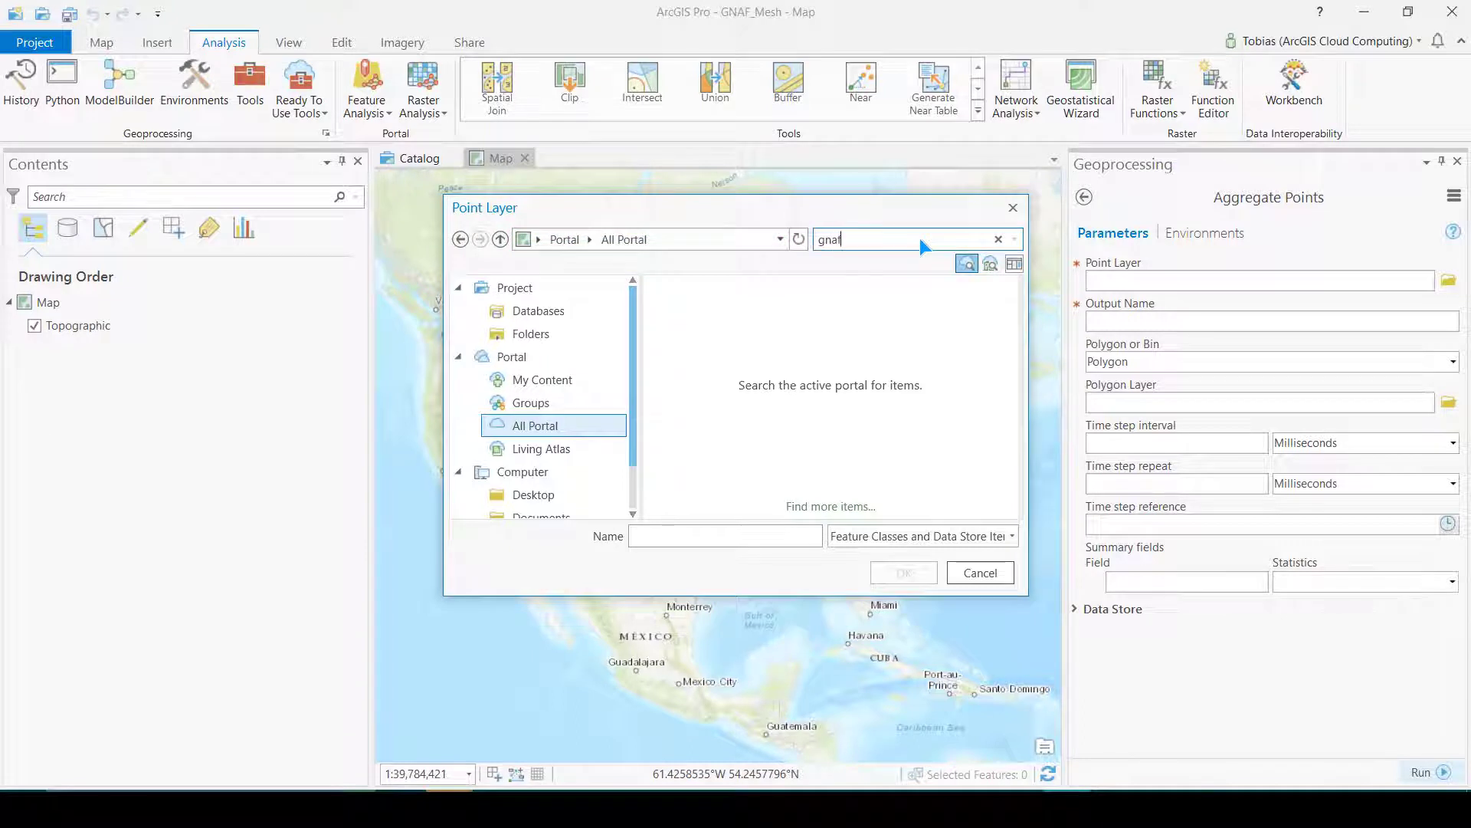
key("Return")
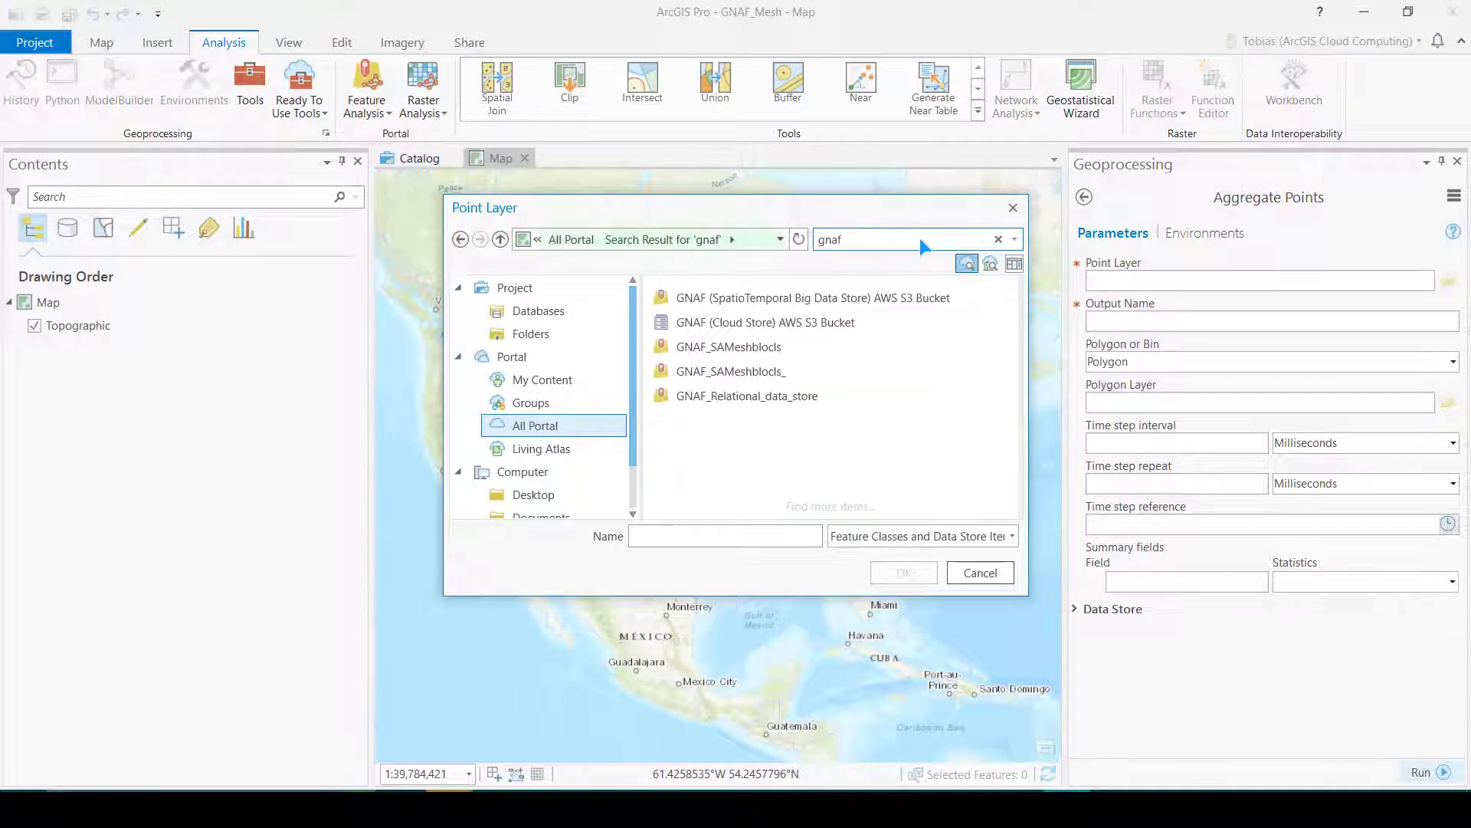
left_click(785, 296)
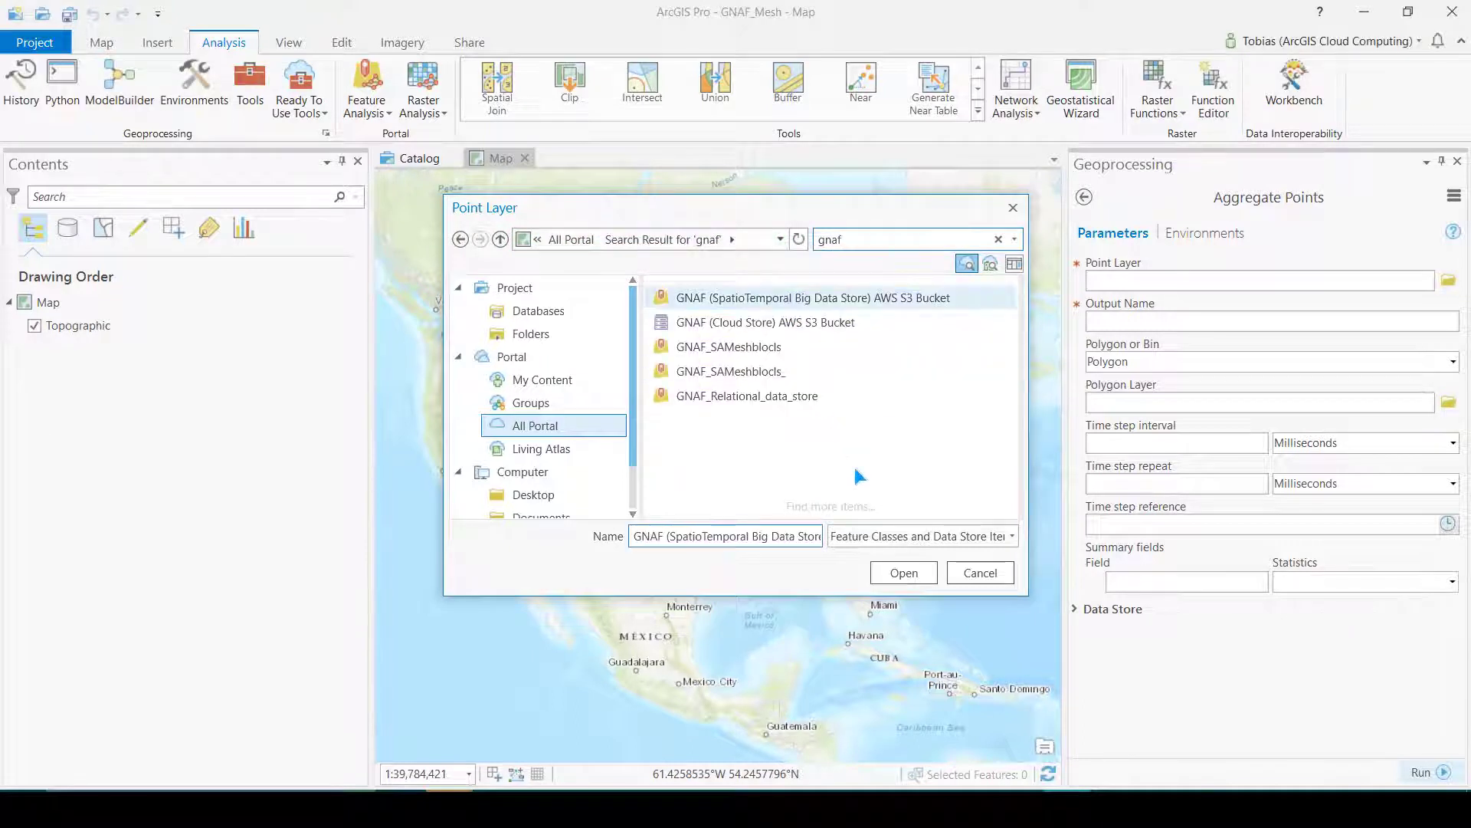
left_click(885, 572)
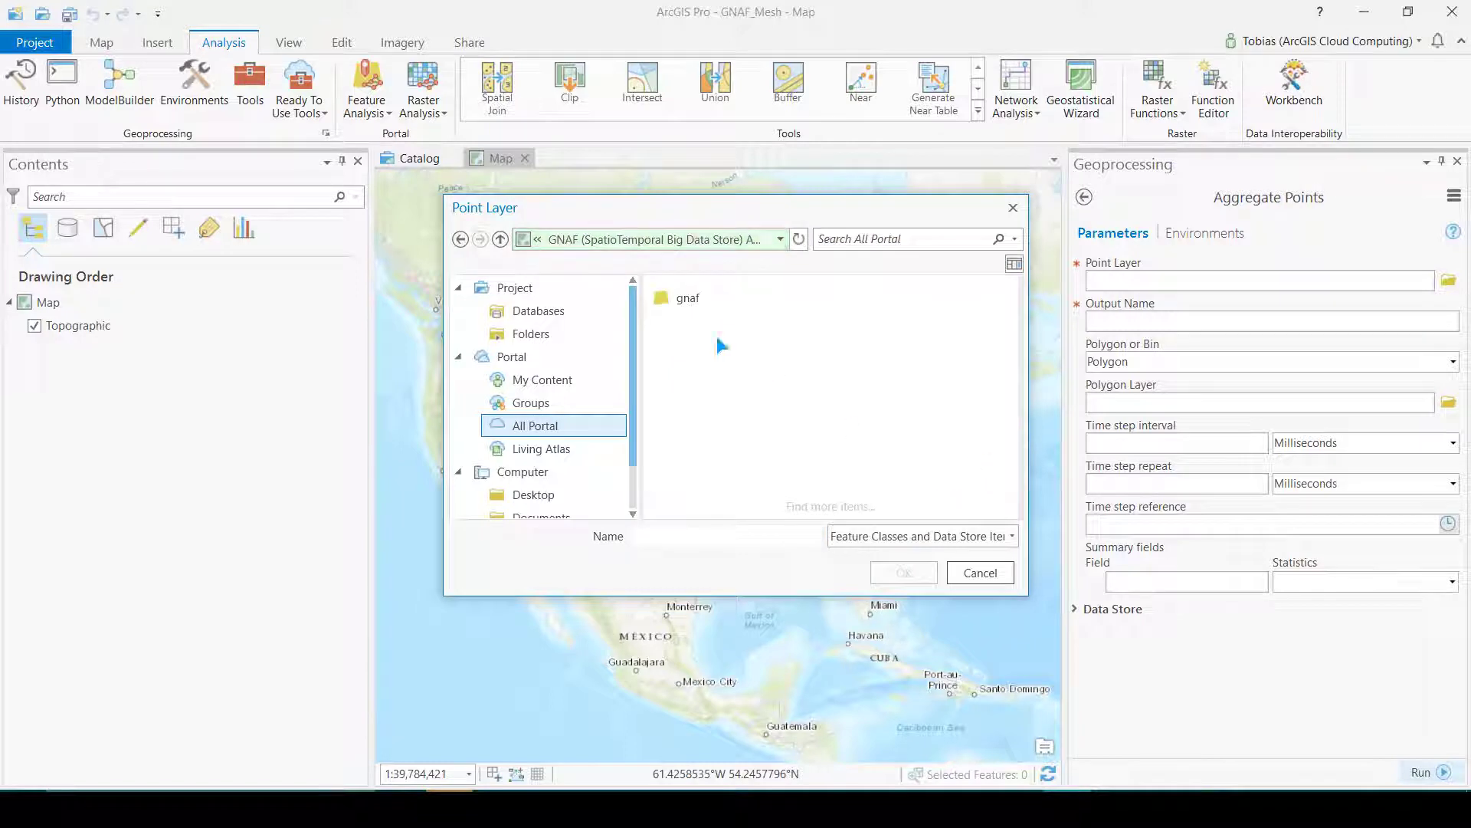
left_click(720, 298)
left_click(903, 572)
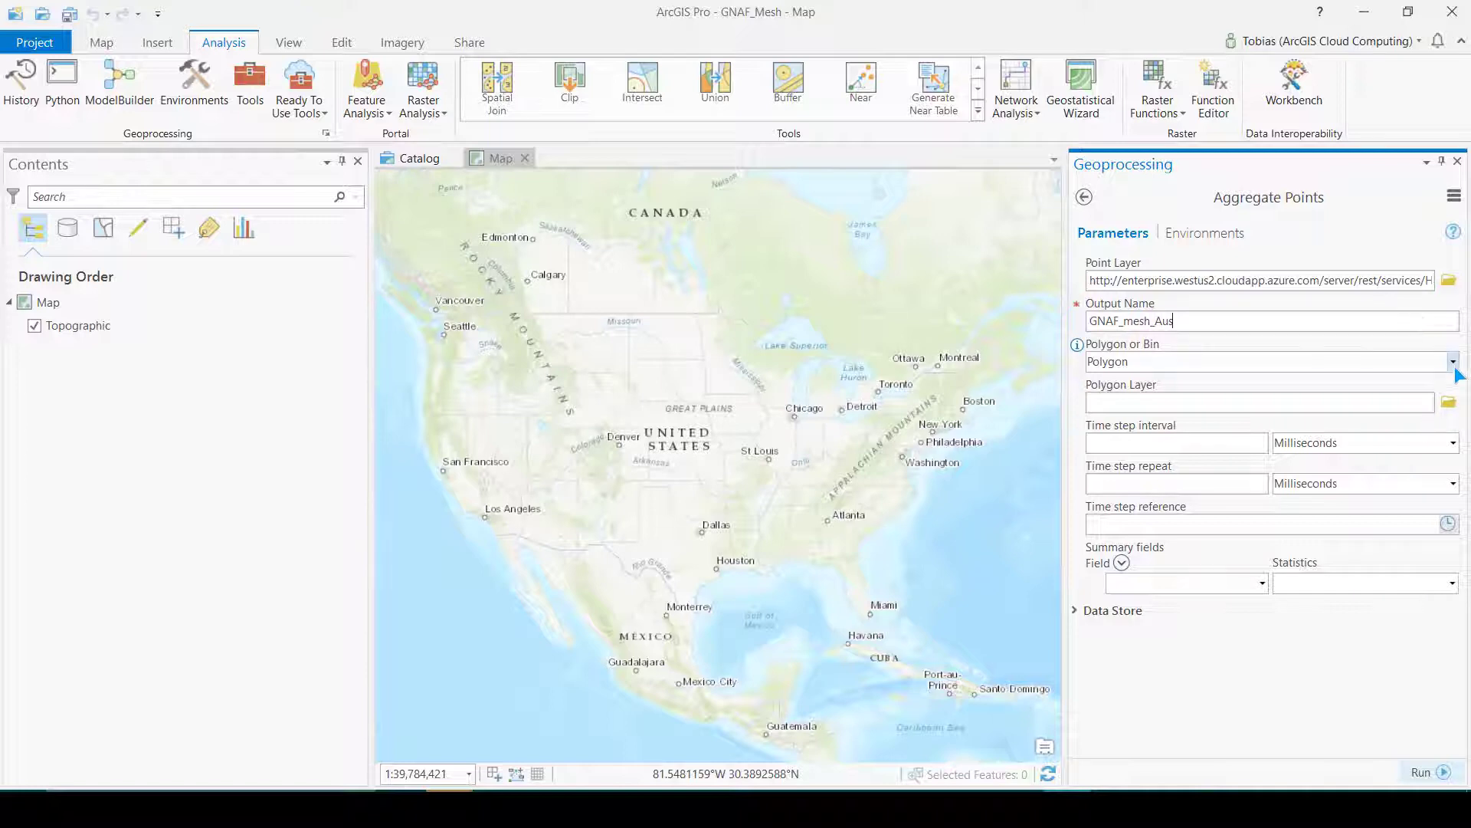
- Set All_mesh from My Content as the polygon layer, with output GNAF_mesh_Aus
left_click(1448, 403)
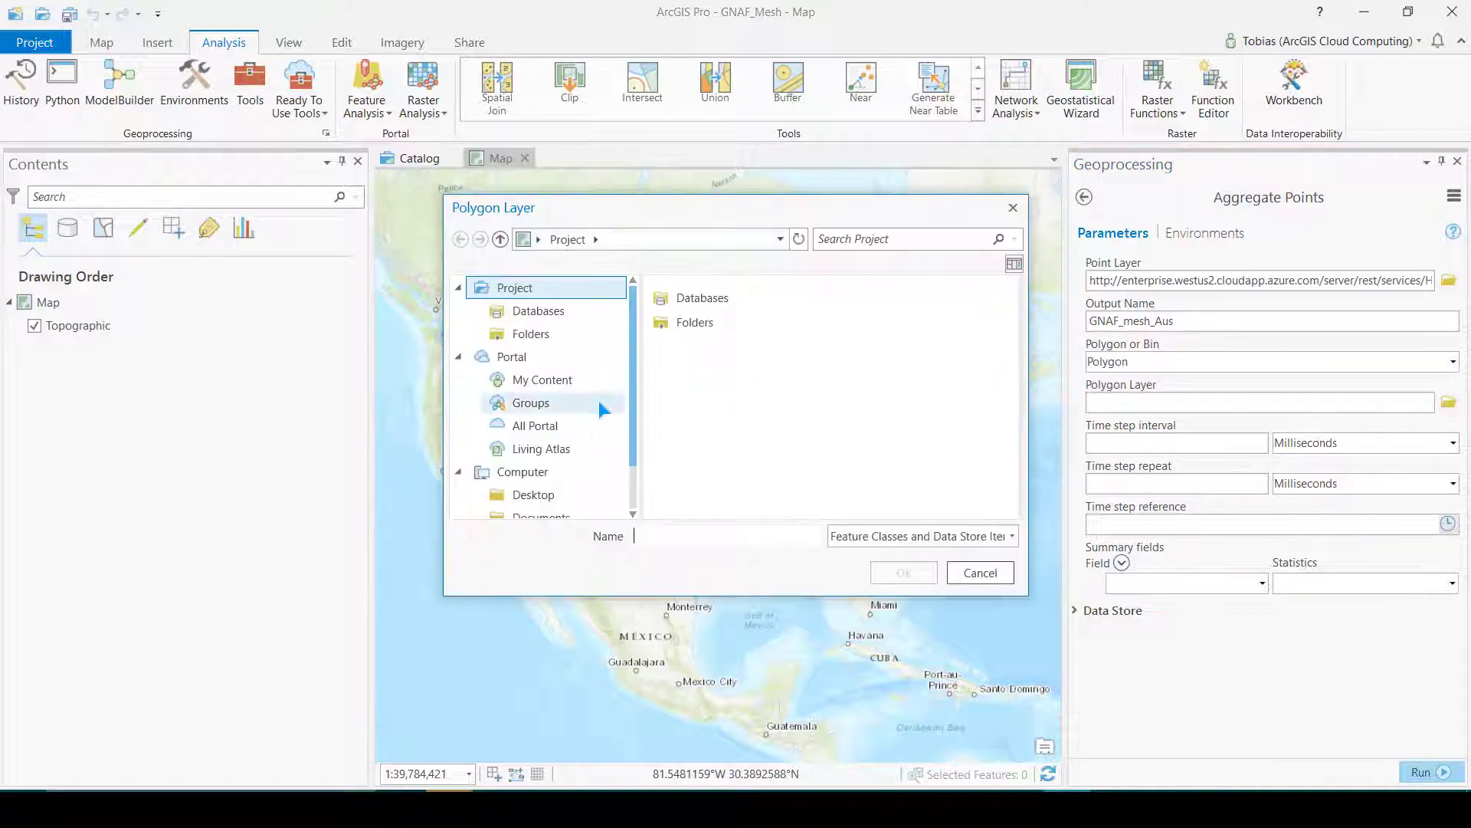
left_click(581, 383)
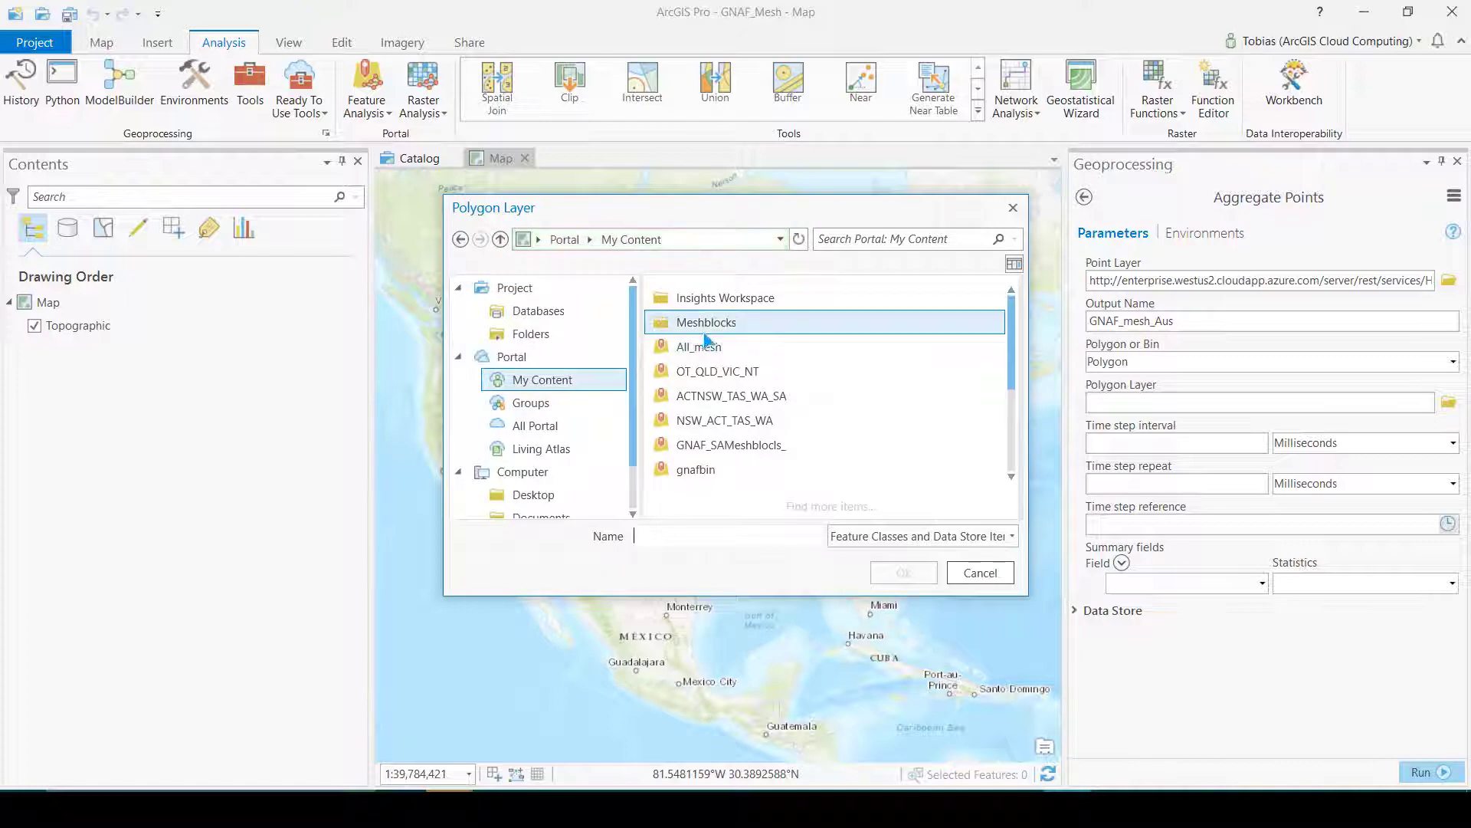
left_click(707, 348)
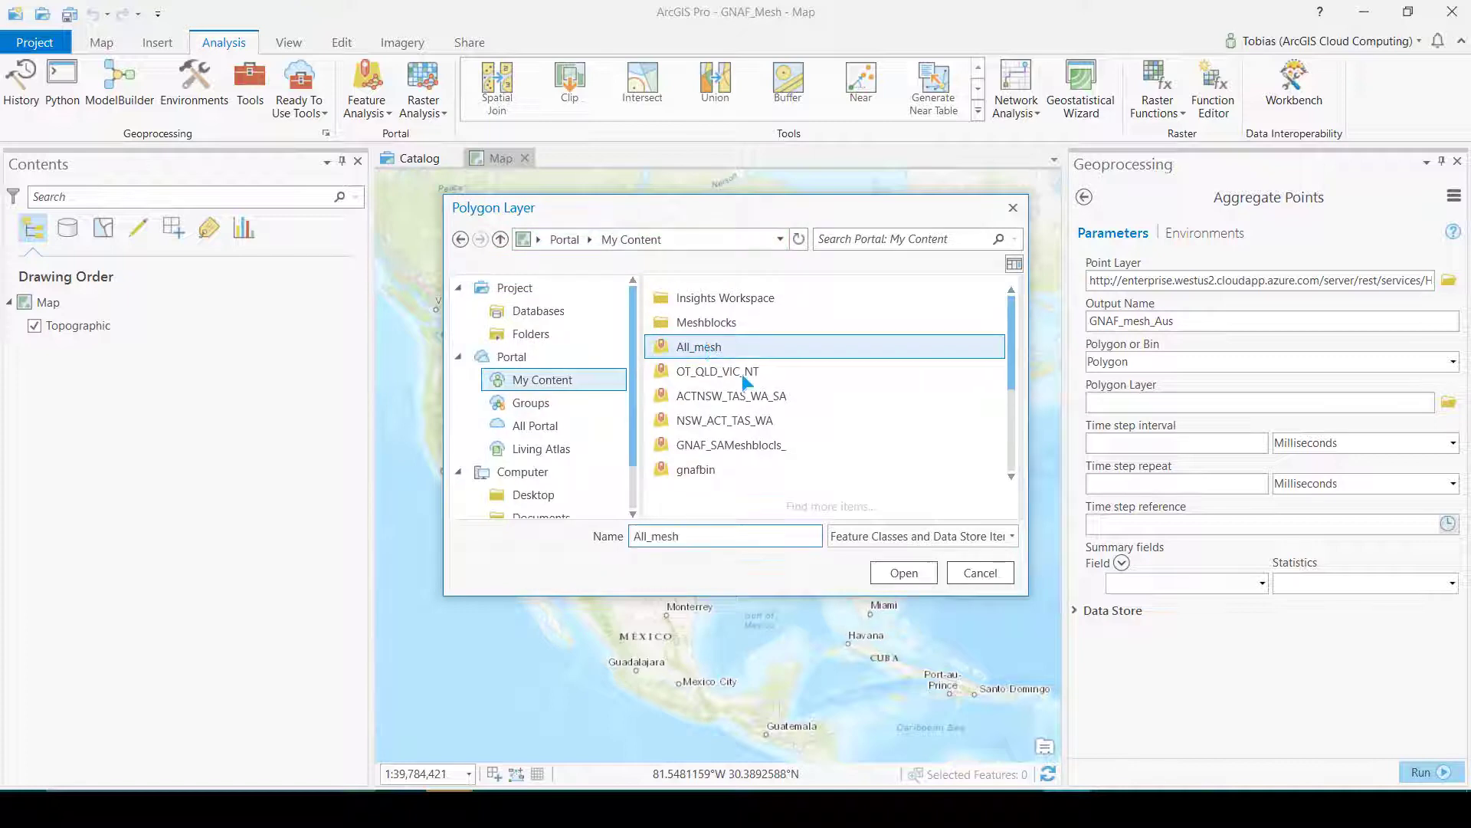
left_click(903, 575)
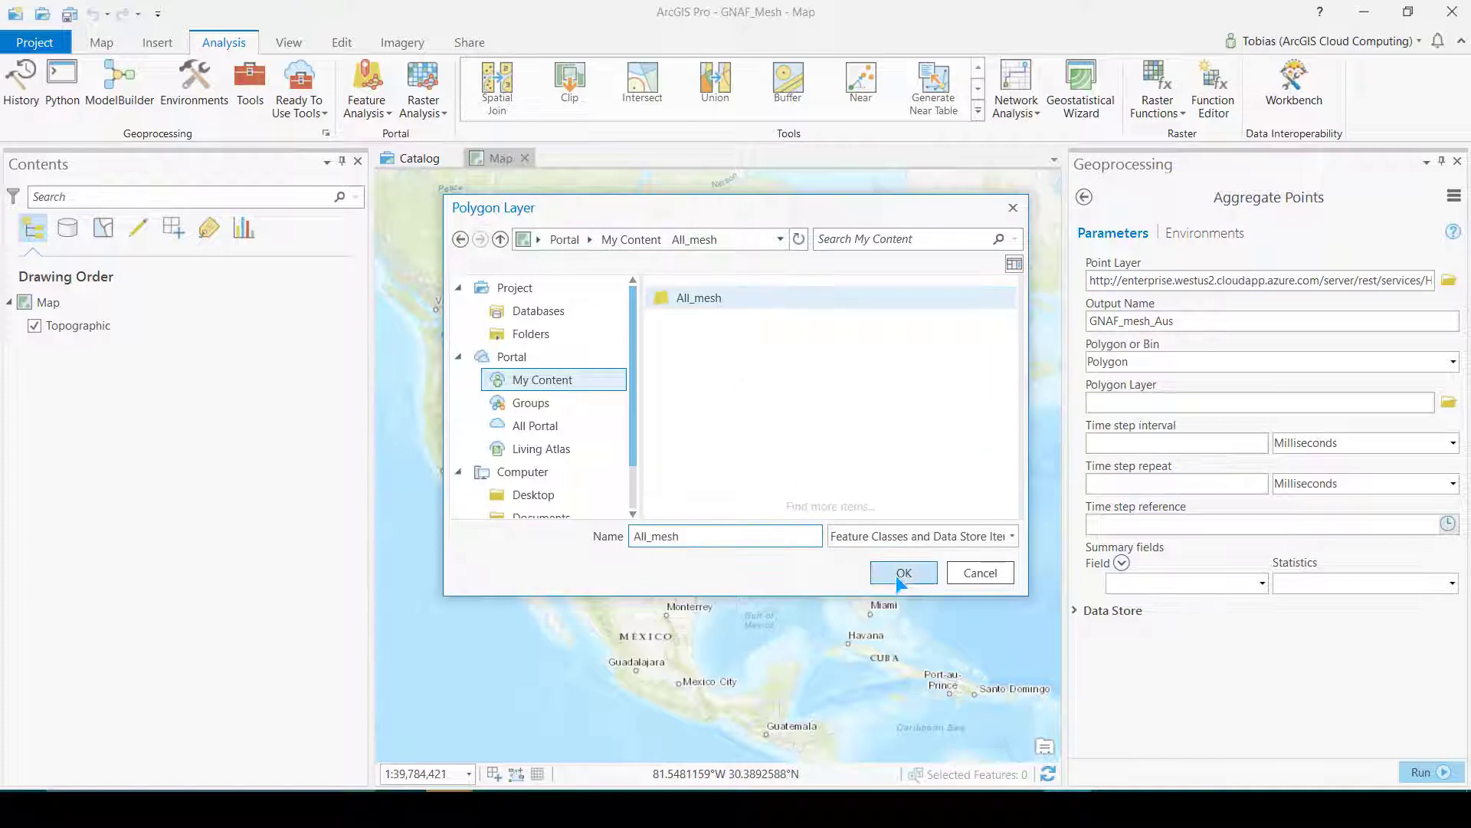
left_click(902, 573)
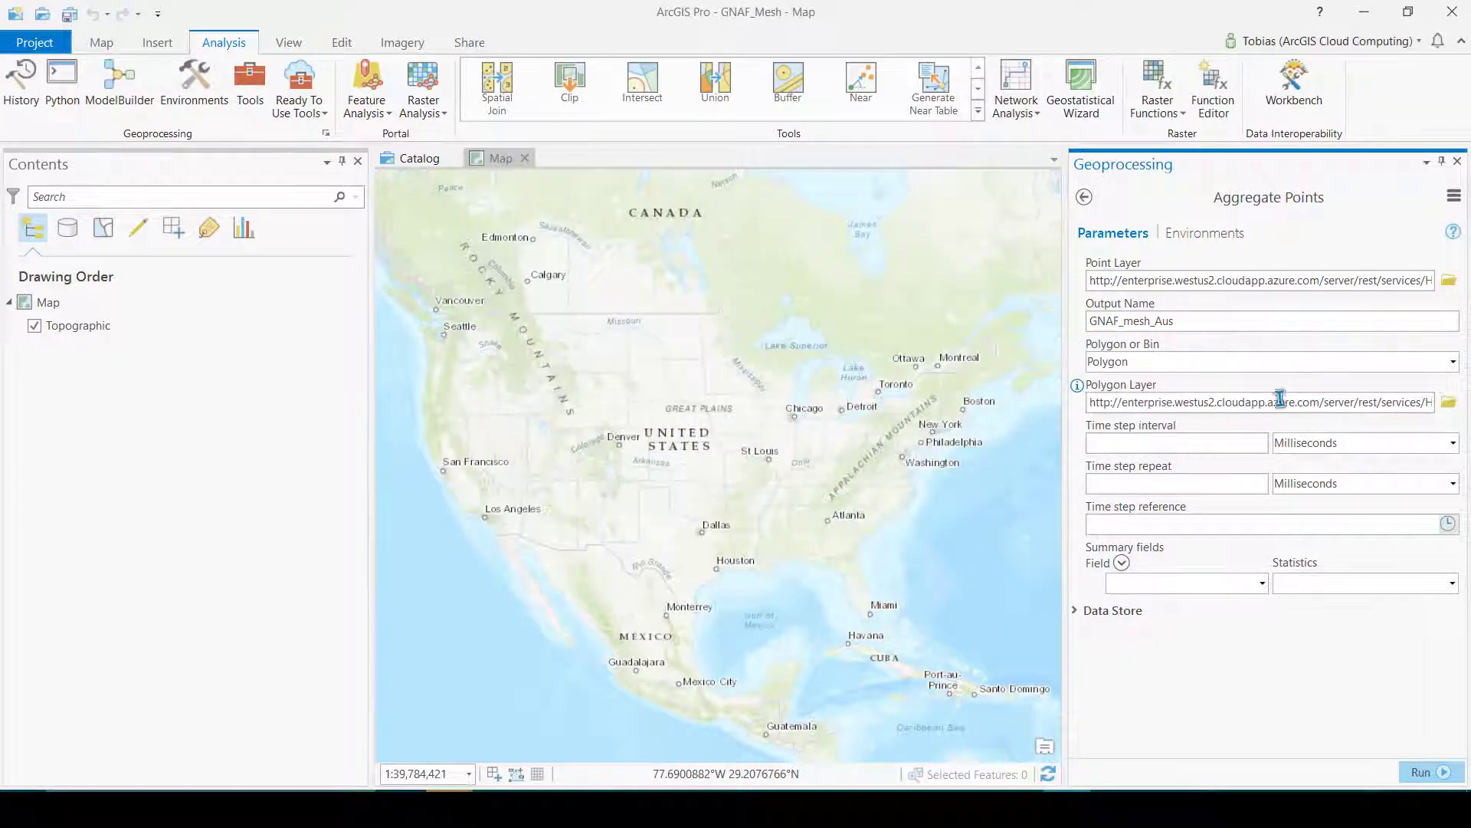
left_click(1110, 613)
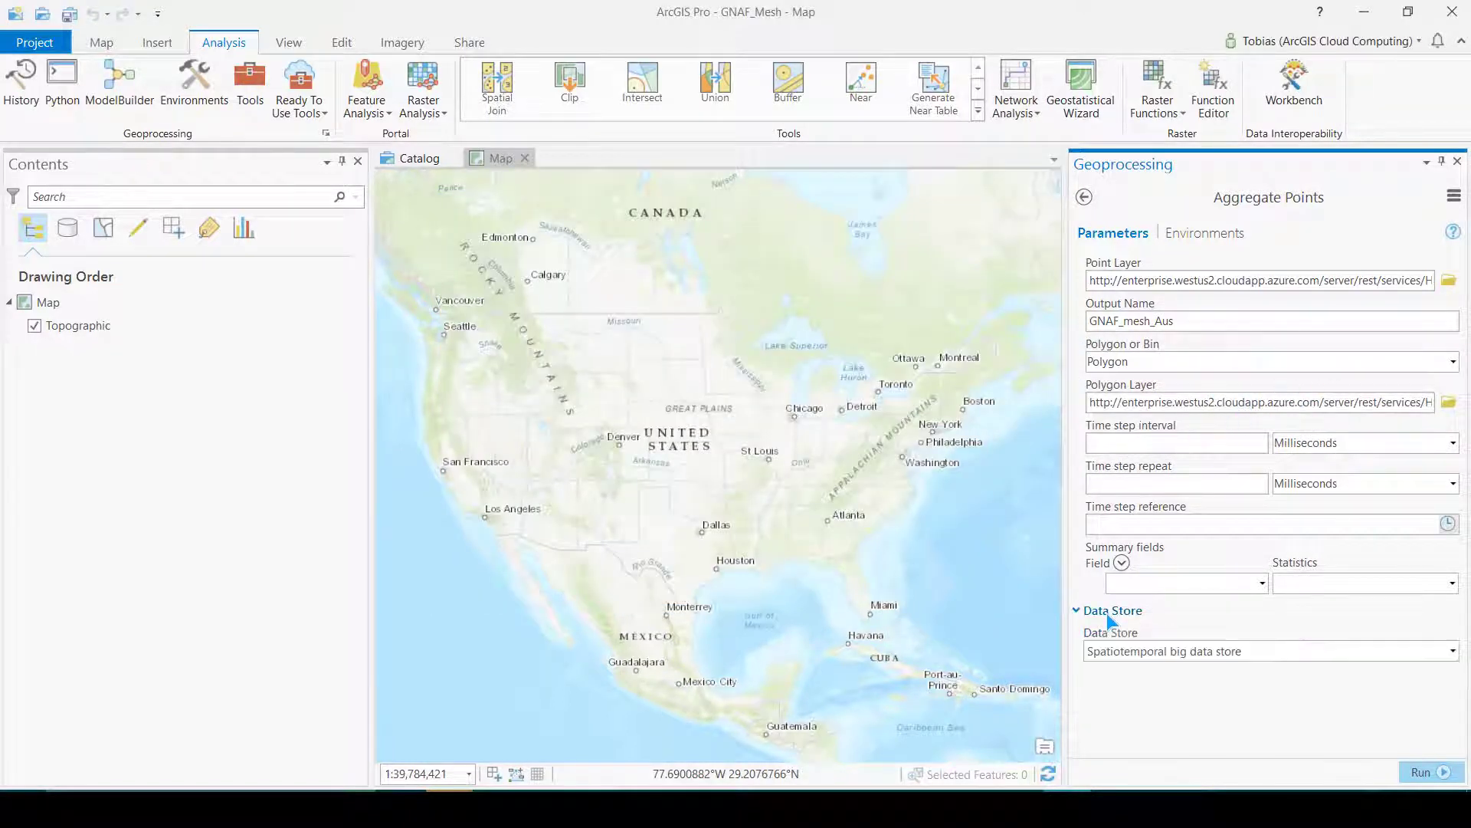
left_click(1191, 236)
left_click(1129, 236)
- Run Aggregate Points, watching its progress and the server's CPU load until it completes
left_click(1422, 768)
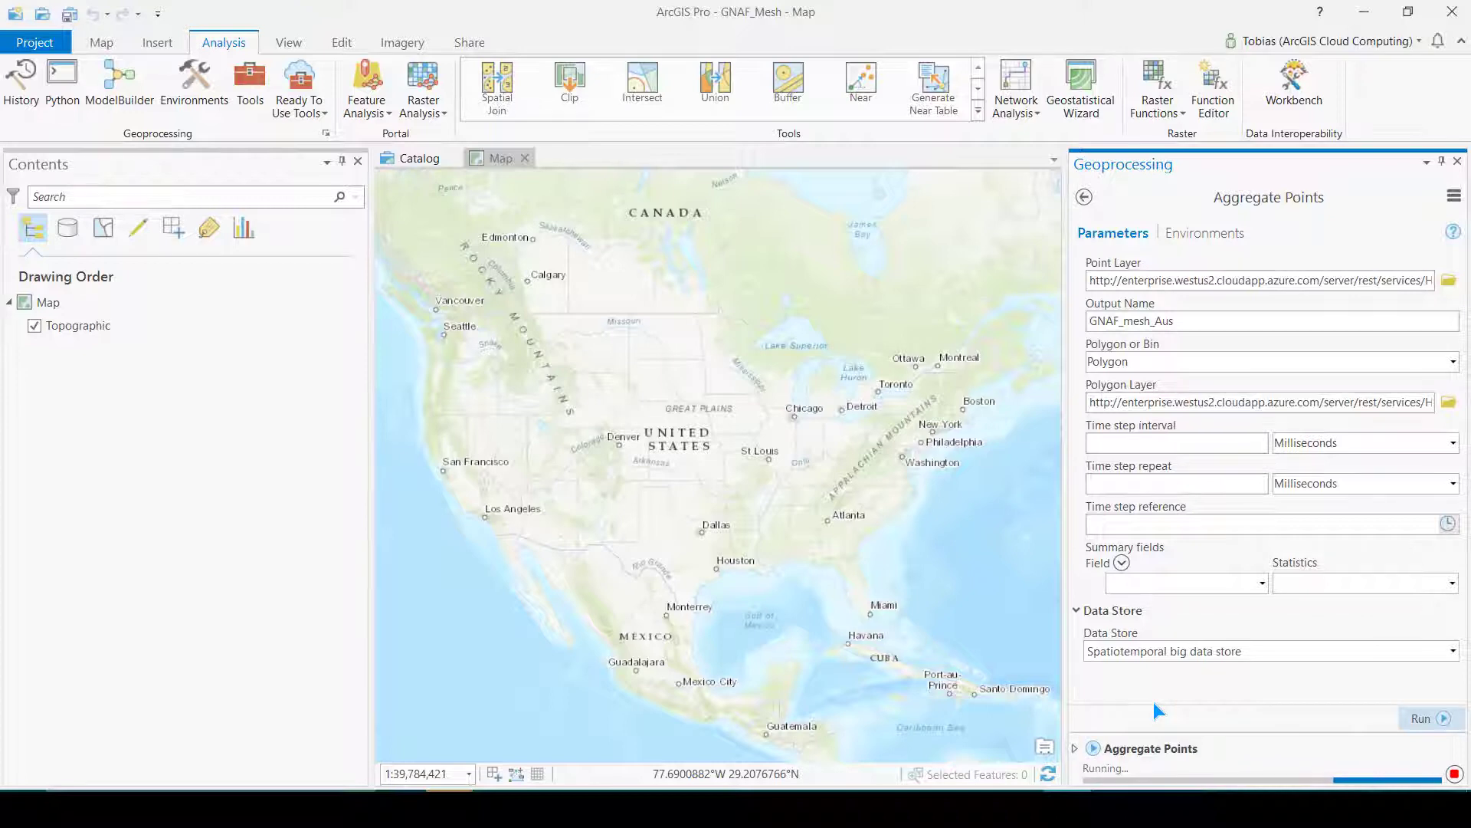
left_click(1076, 749)
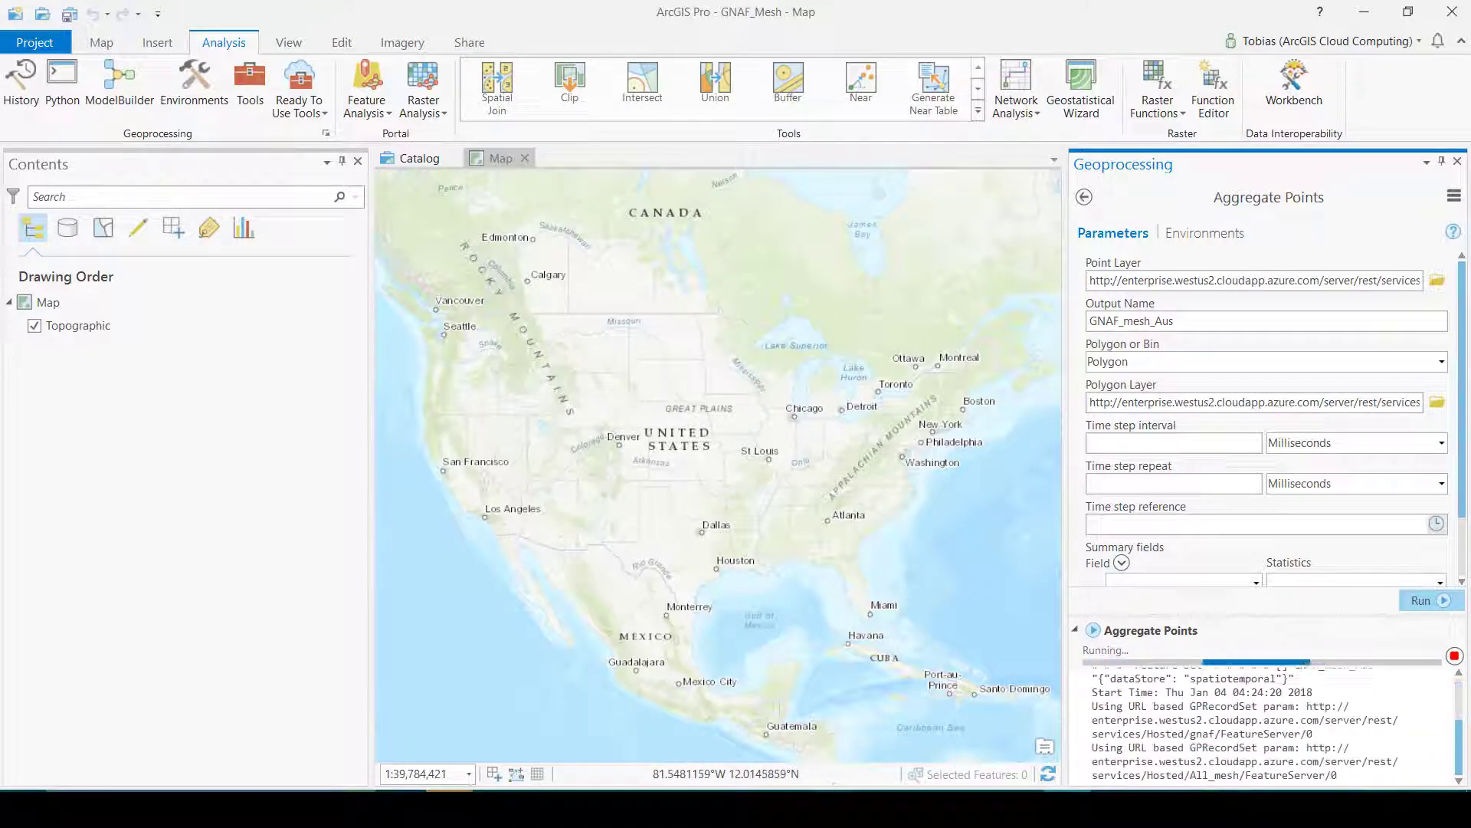
left_click(828, 809)
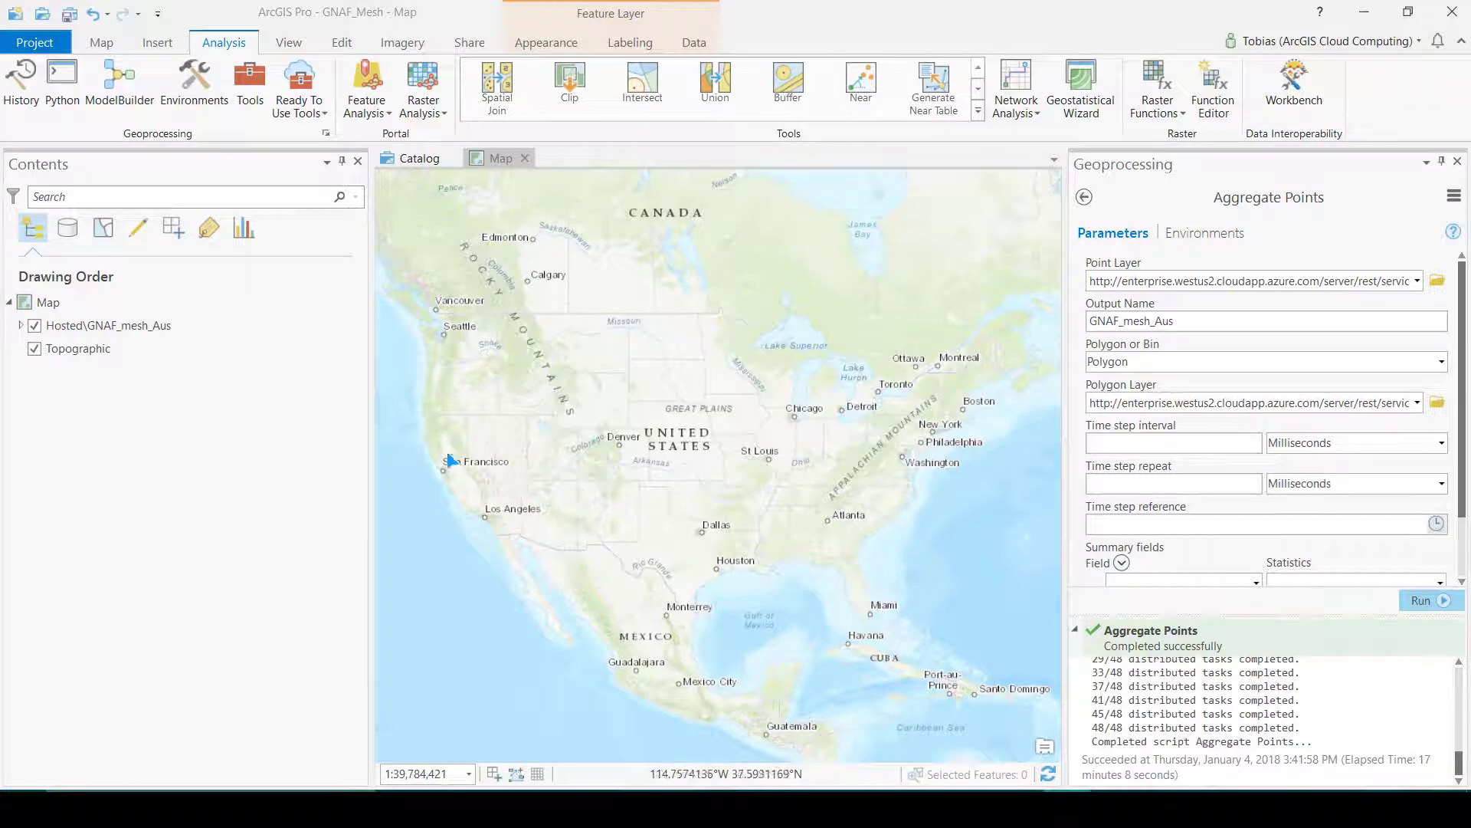
- Zoom to GNAF_mesh_Aus, then search All Portal for gnaf and select the big data store item
right_click(104, 325)
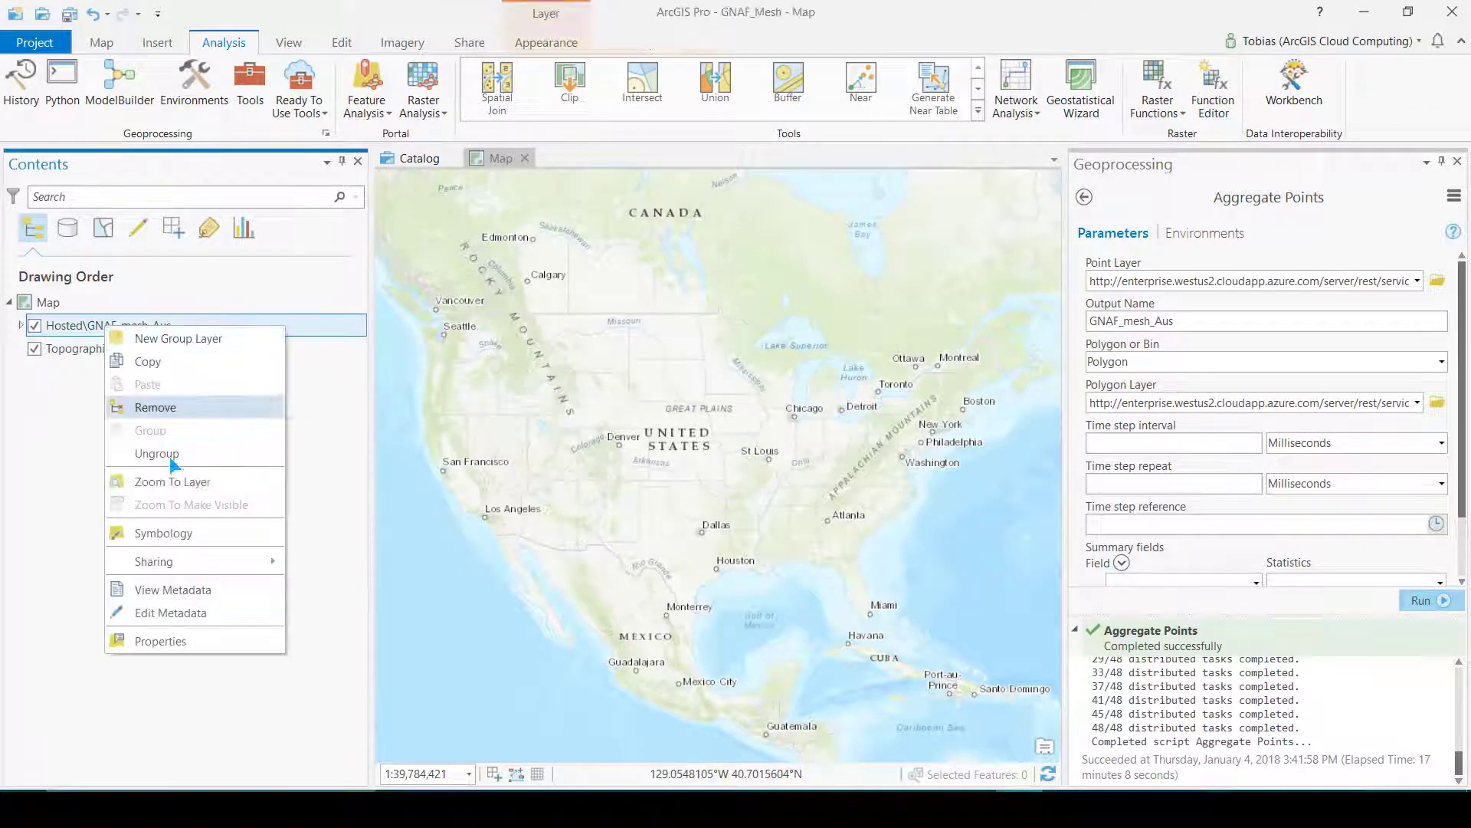
left_click(173, 482)
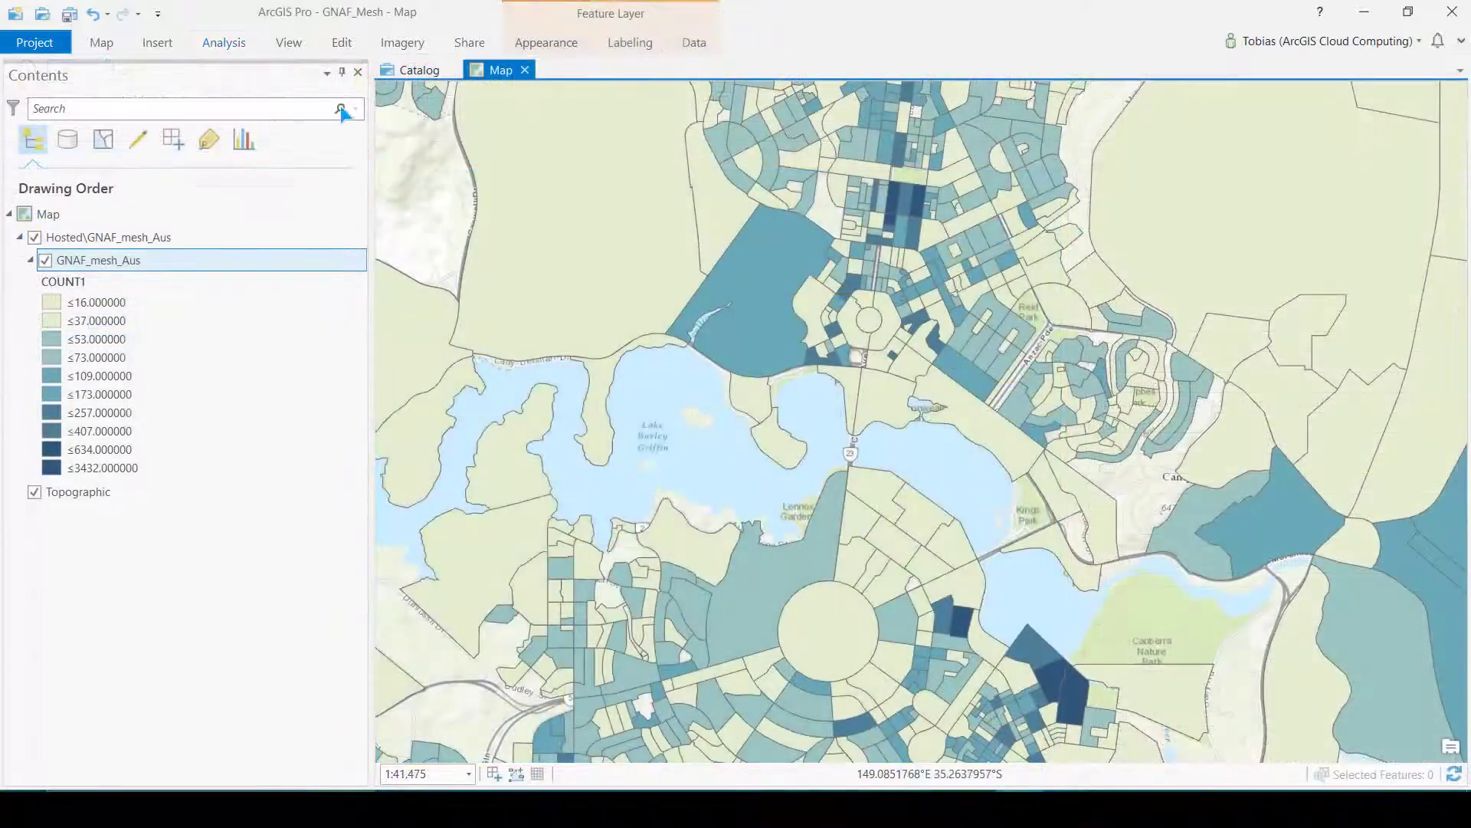
left_click(96, 40)
left_click(354, 72)
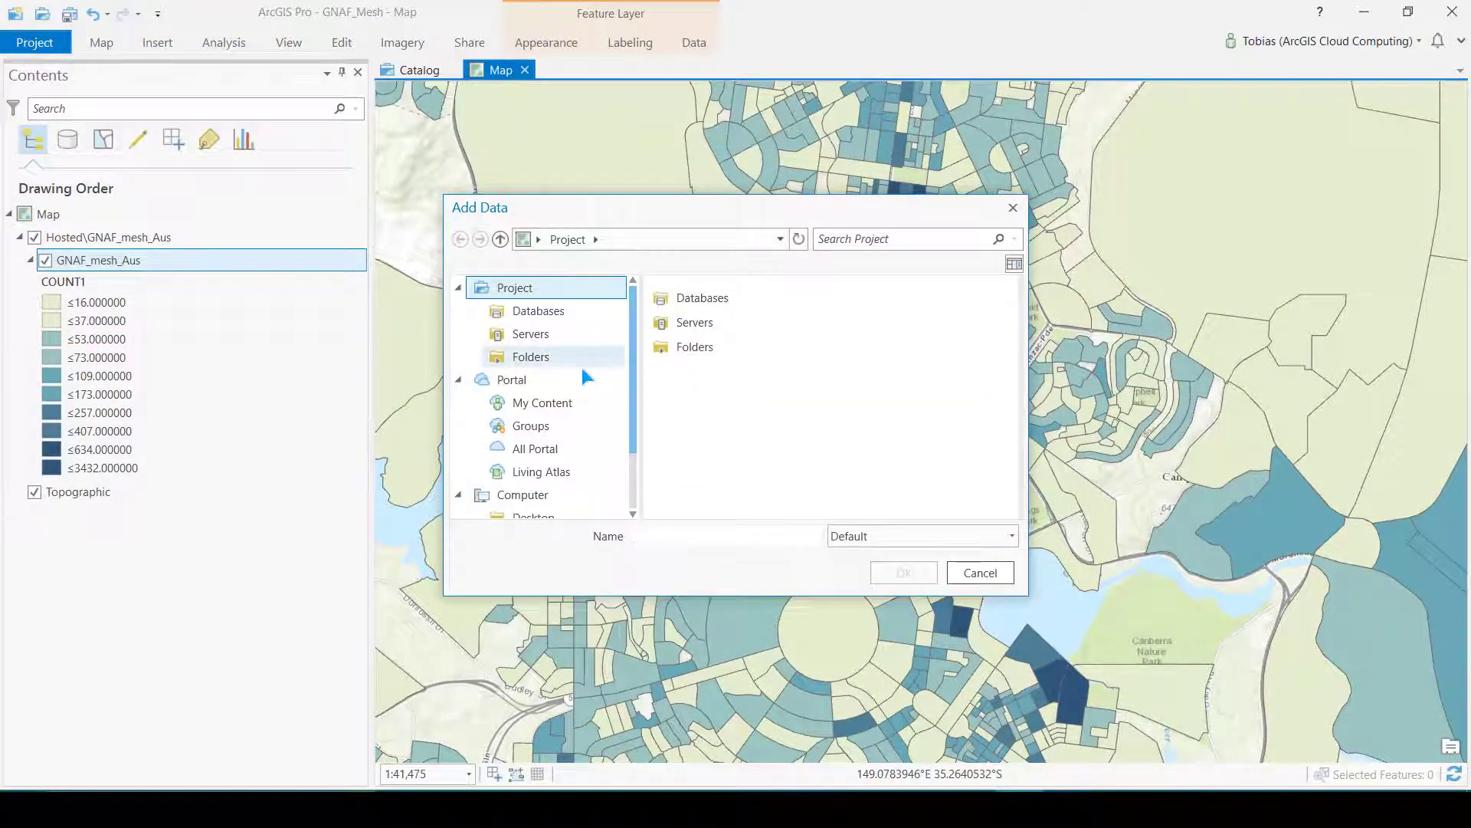
left_click(537, 448)
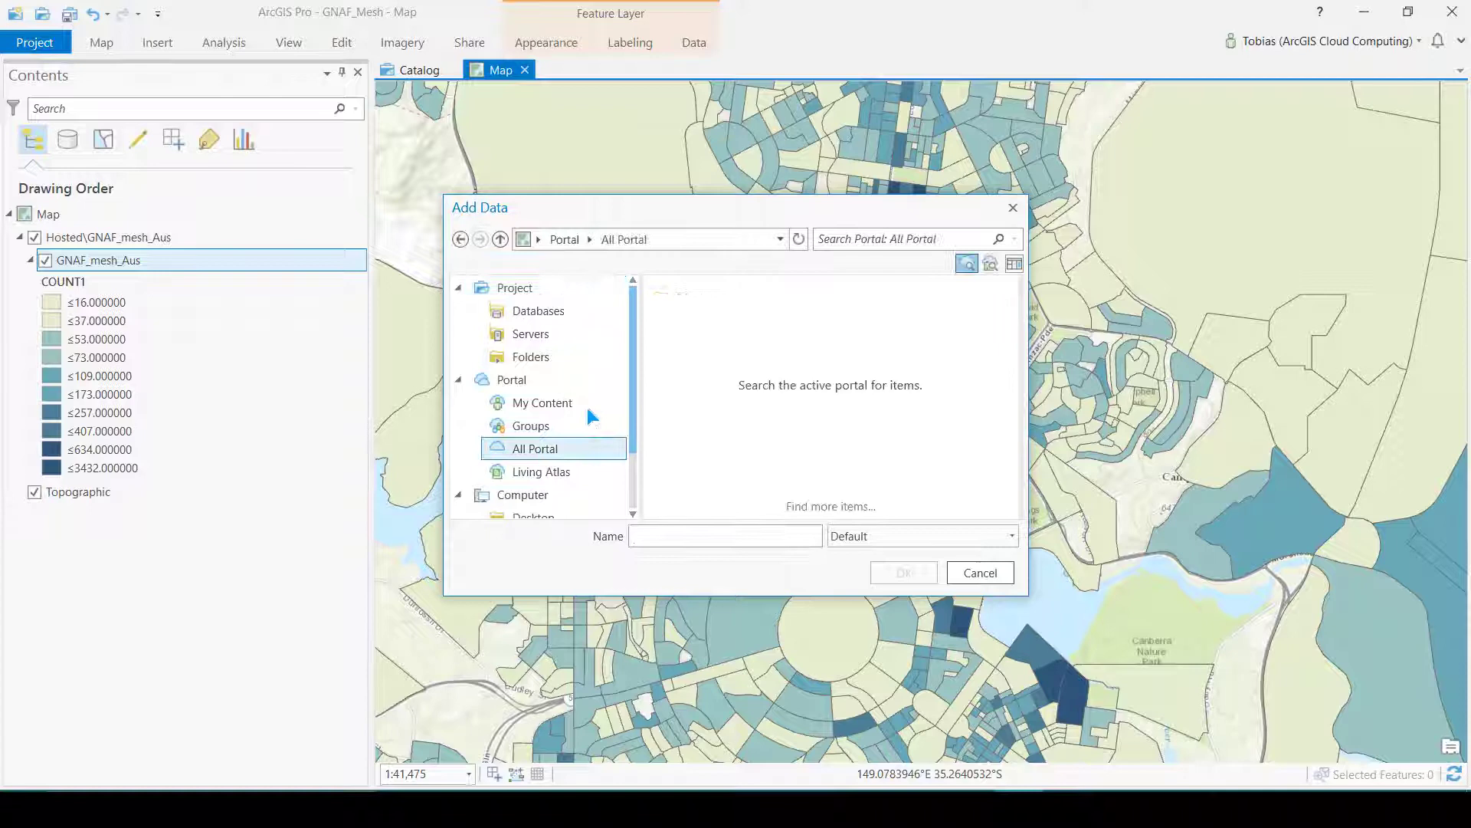
left_click(863, 239)
type("gnaf")
key("Return")
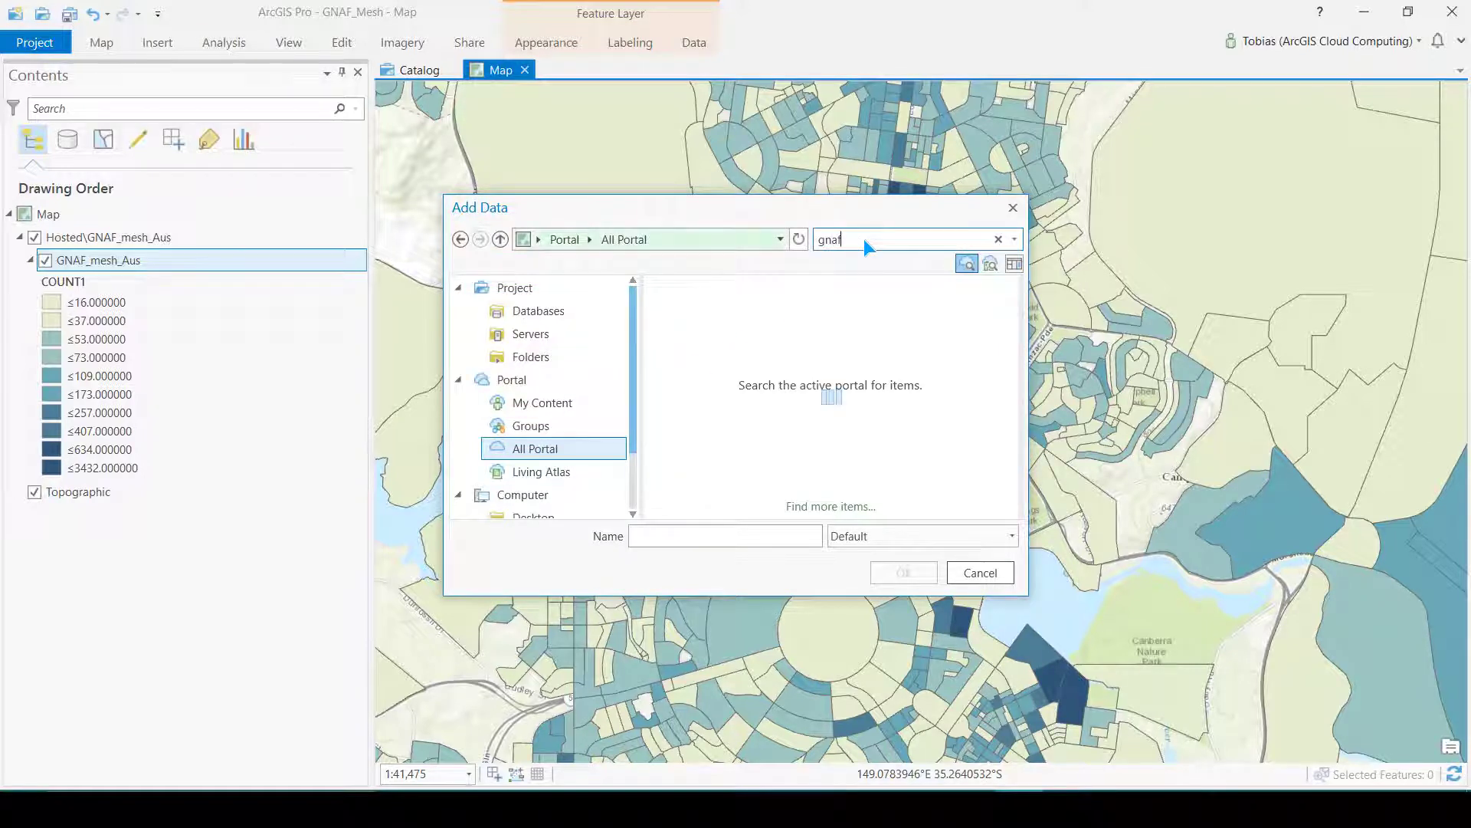
left_click(817, 324)
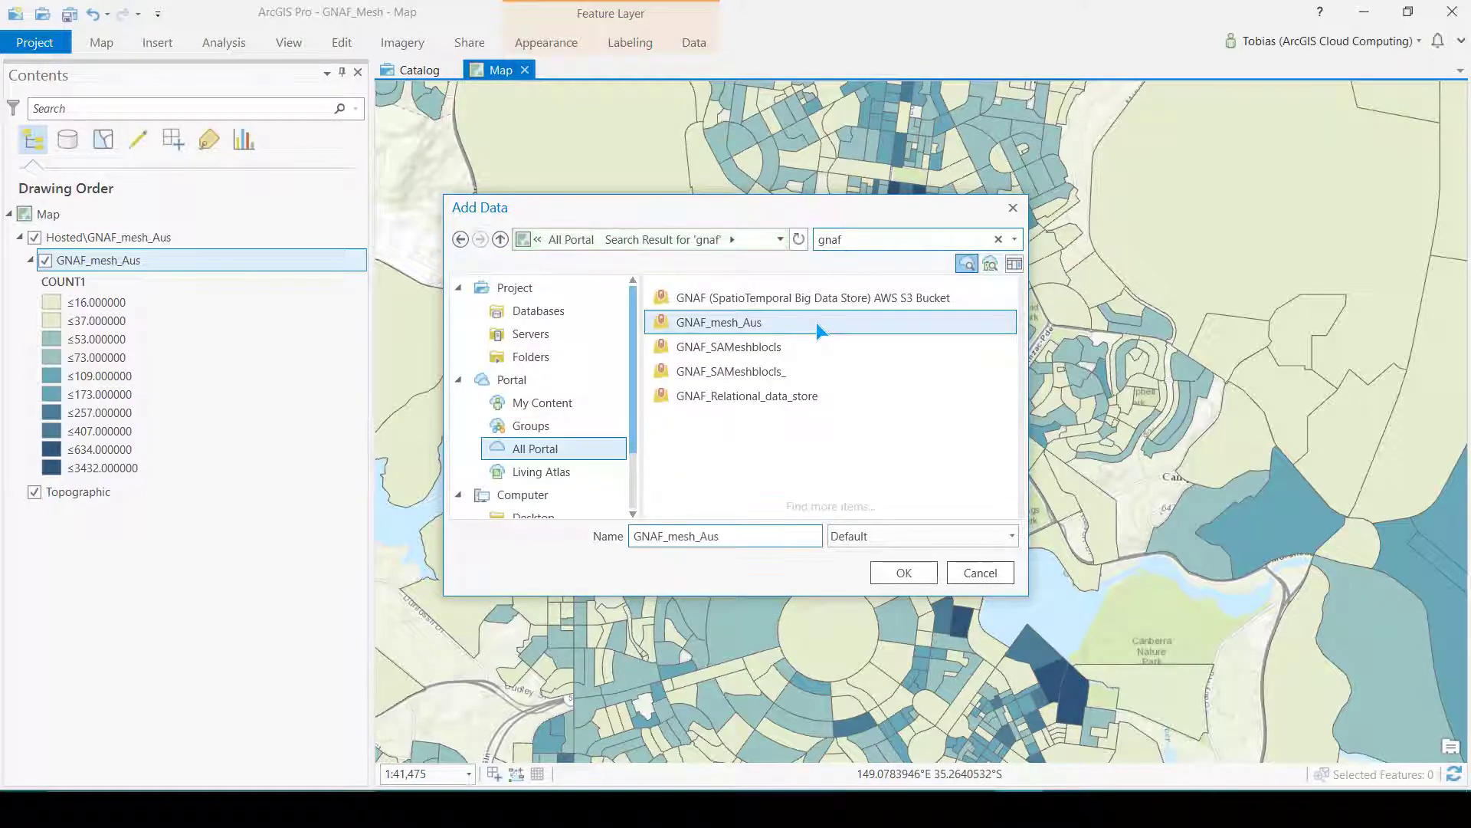
left_click(825, 300)
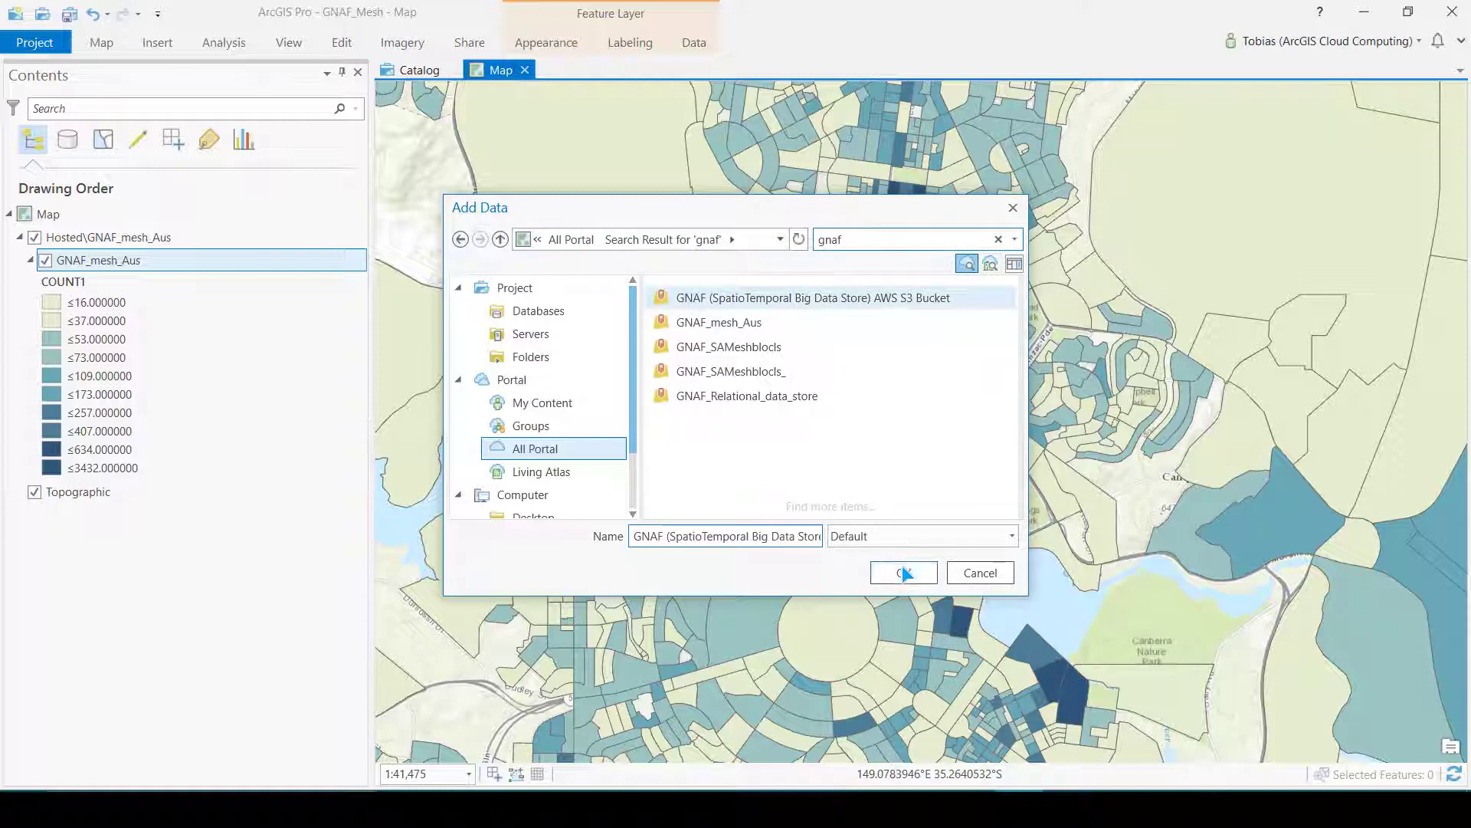
- Add the GNAF big data store layer and identify mesh block address counts 7 and 88 near Capital Hill
left_click(904, 573)
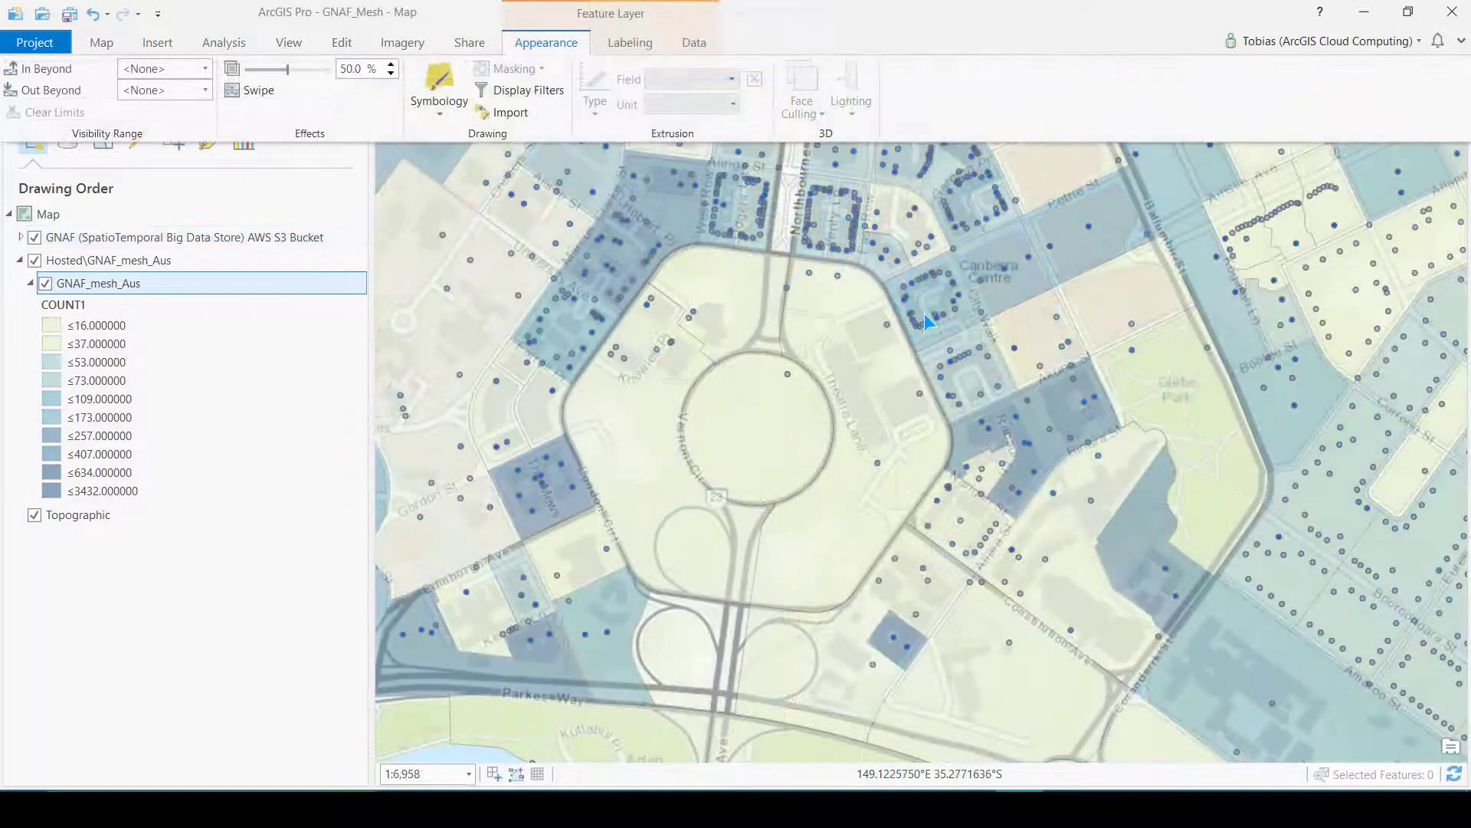
left_click(860, 390)
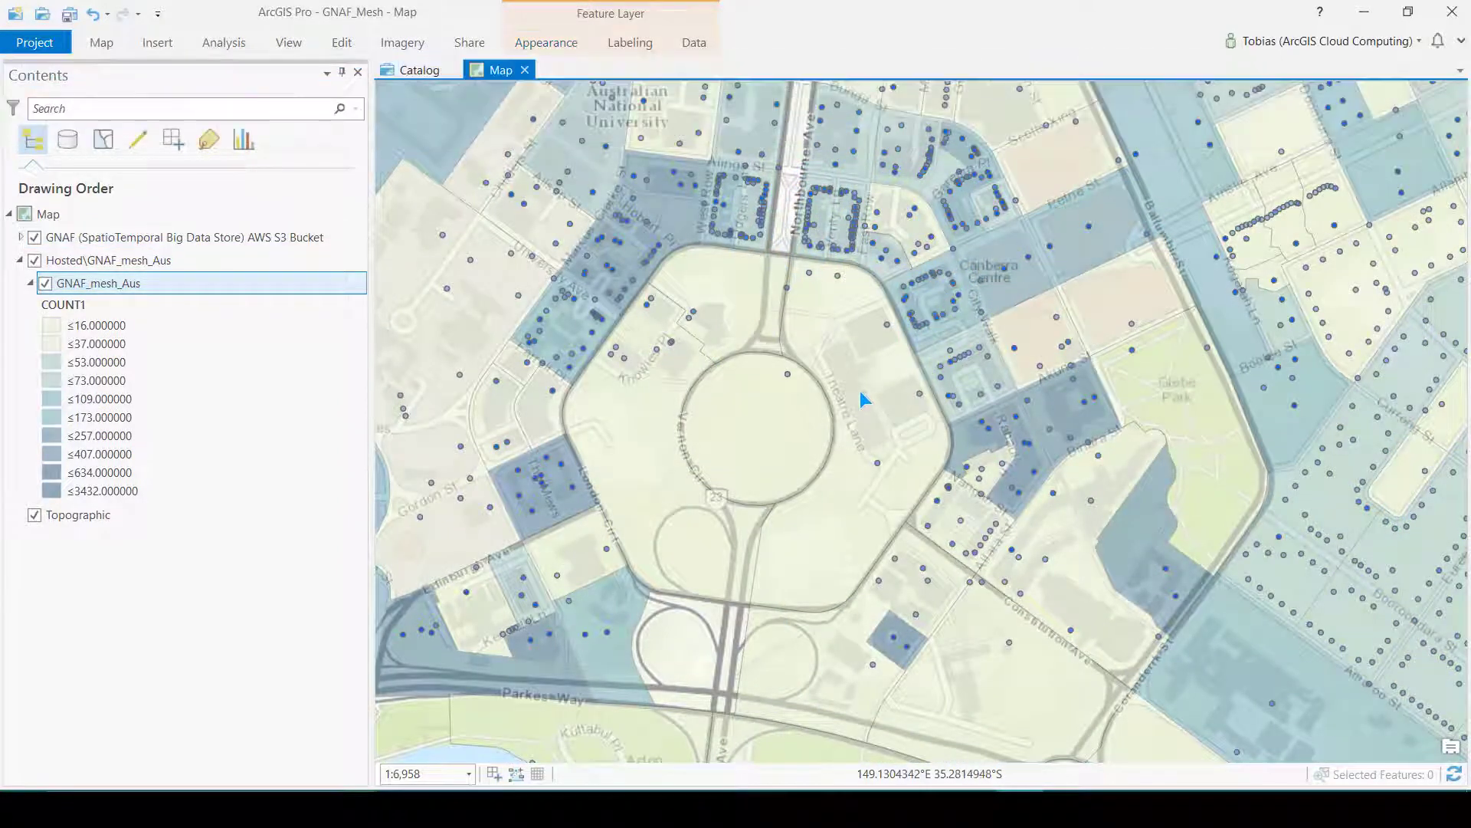
left_click(826, 527)
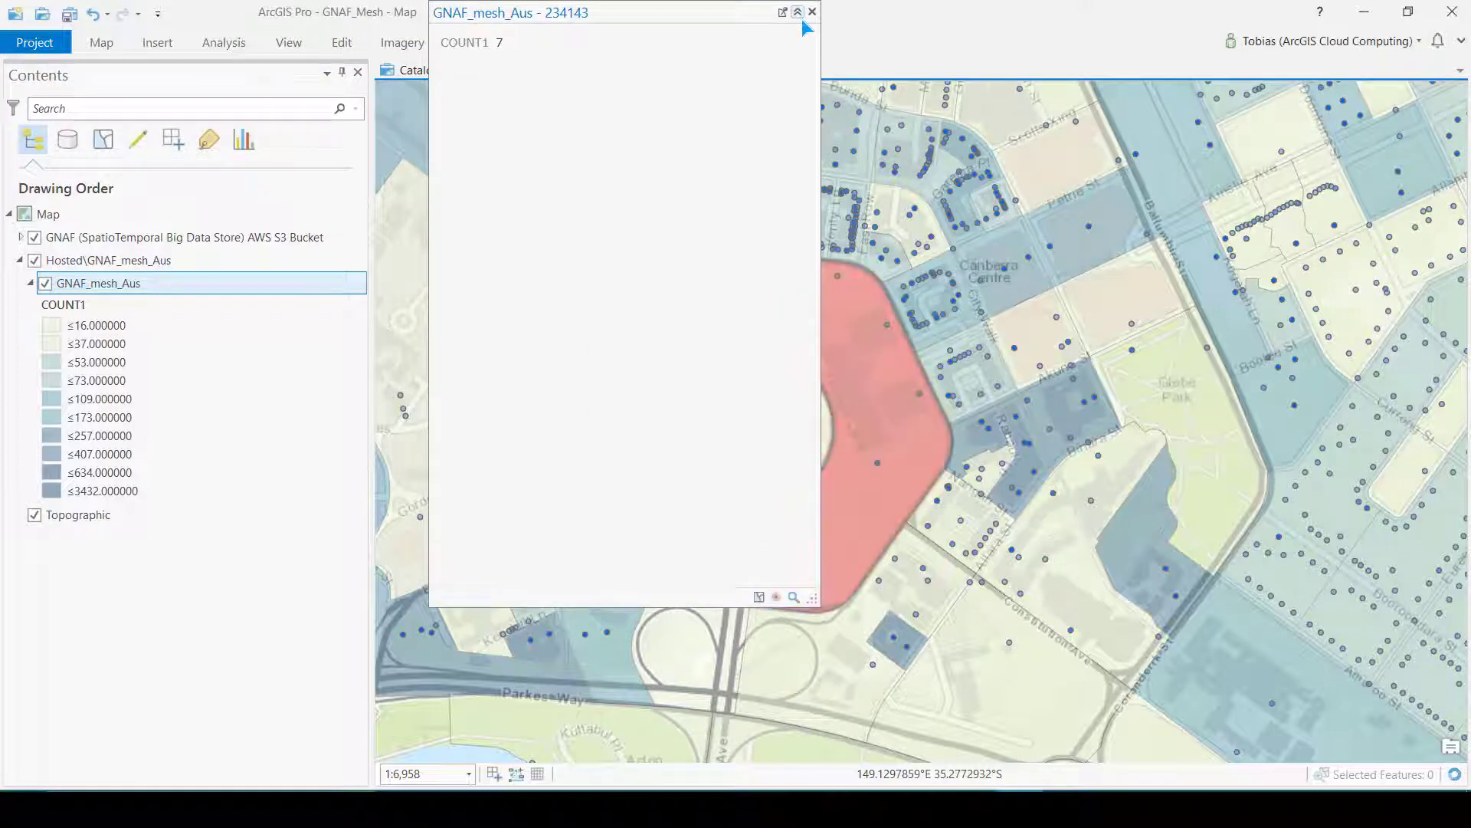
left_click(812, 12)
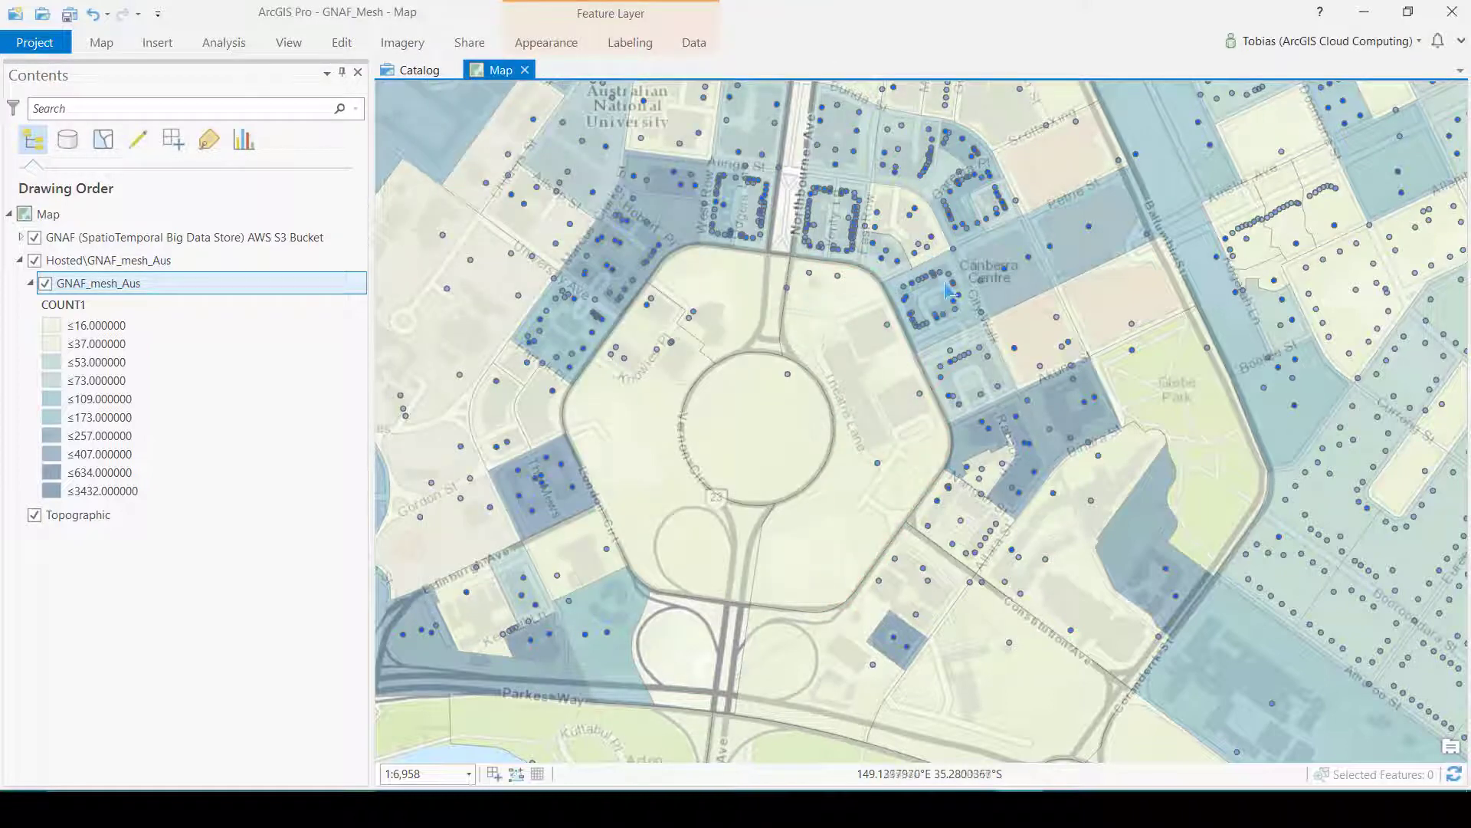
left_click(1074, 242)
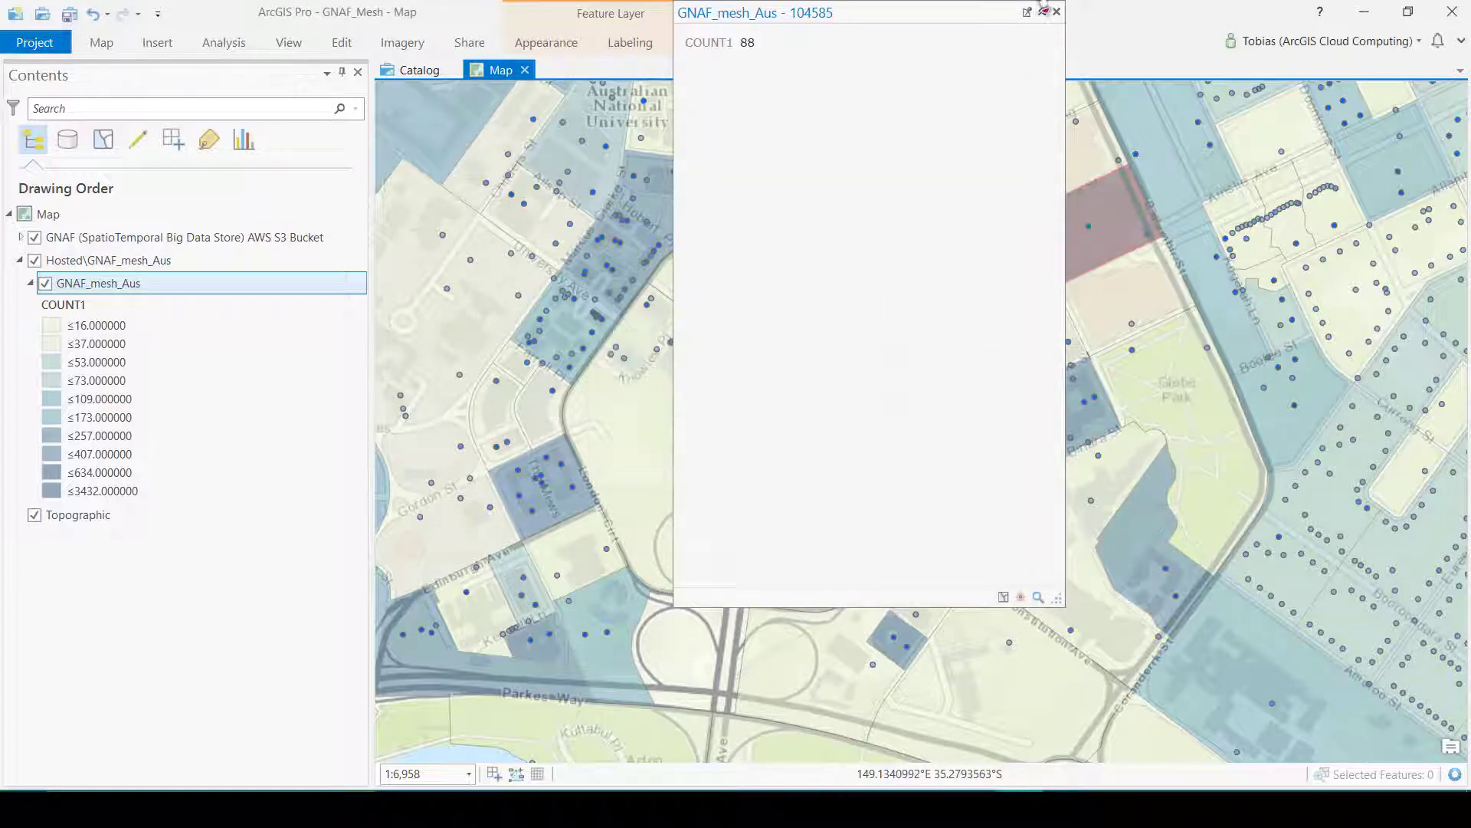
left_click(1057, 12)
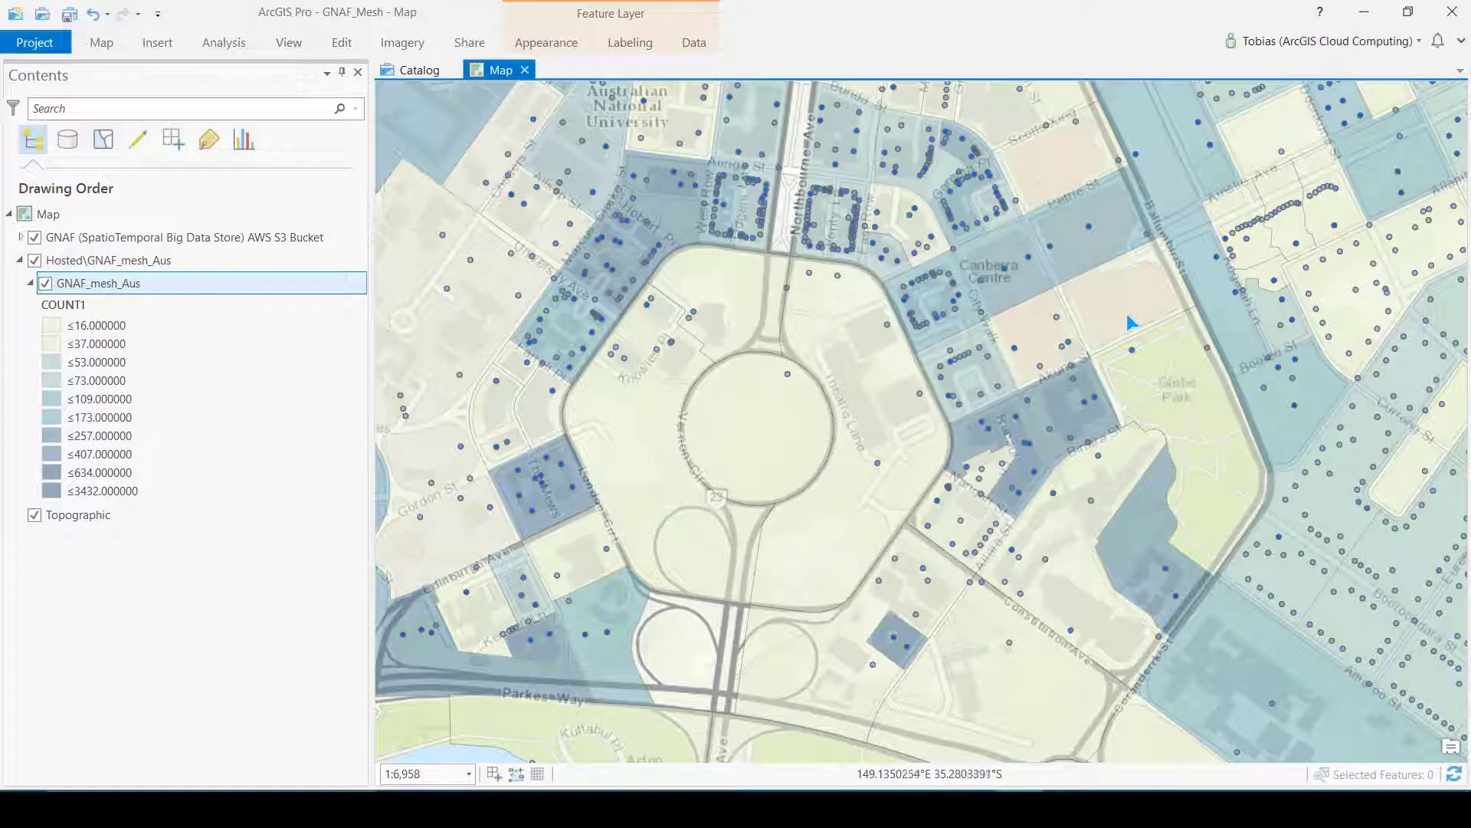
- Pan the map southeast toward Campbell and query a mesh block near Anzac Parade
key("Down")
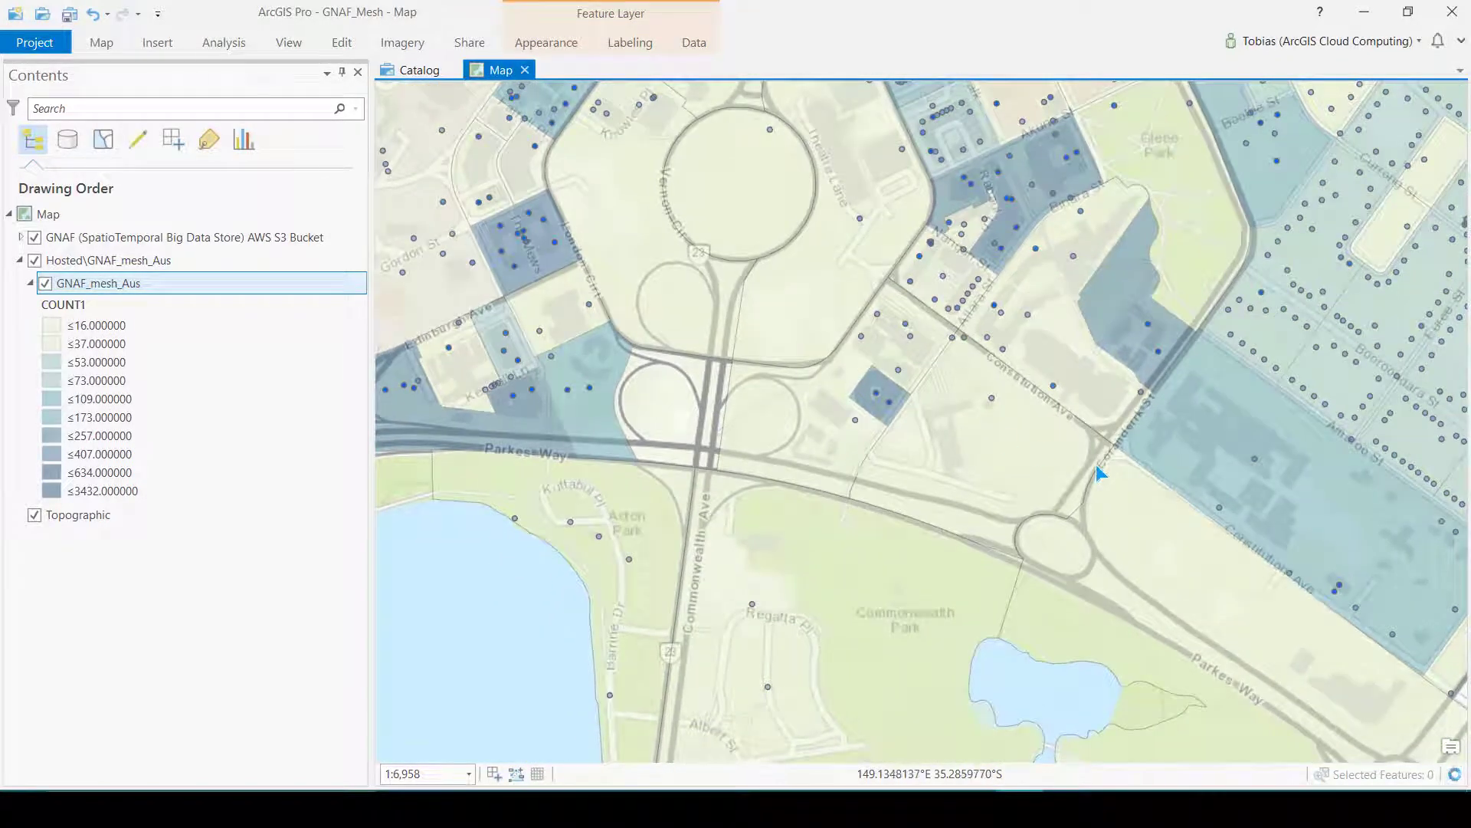
left_click_drag(1100, 476, 787, 201)
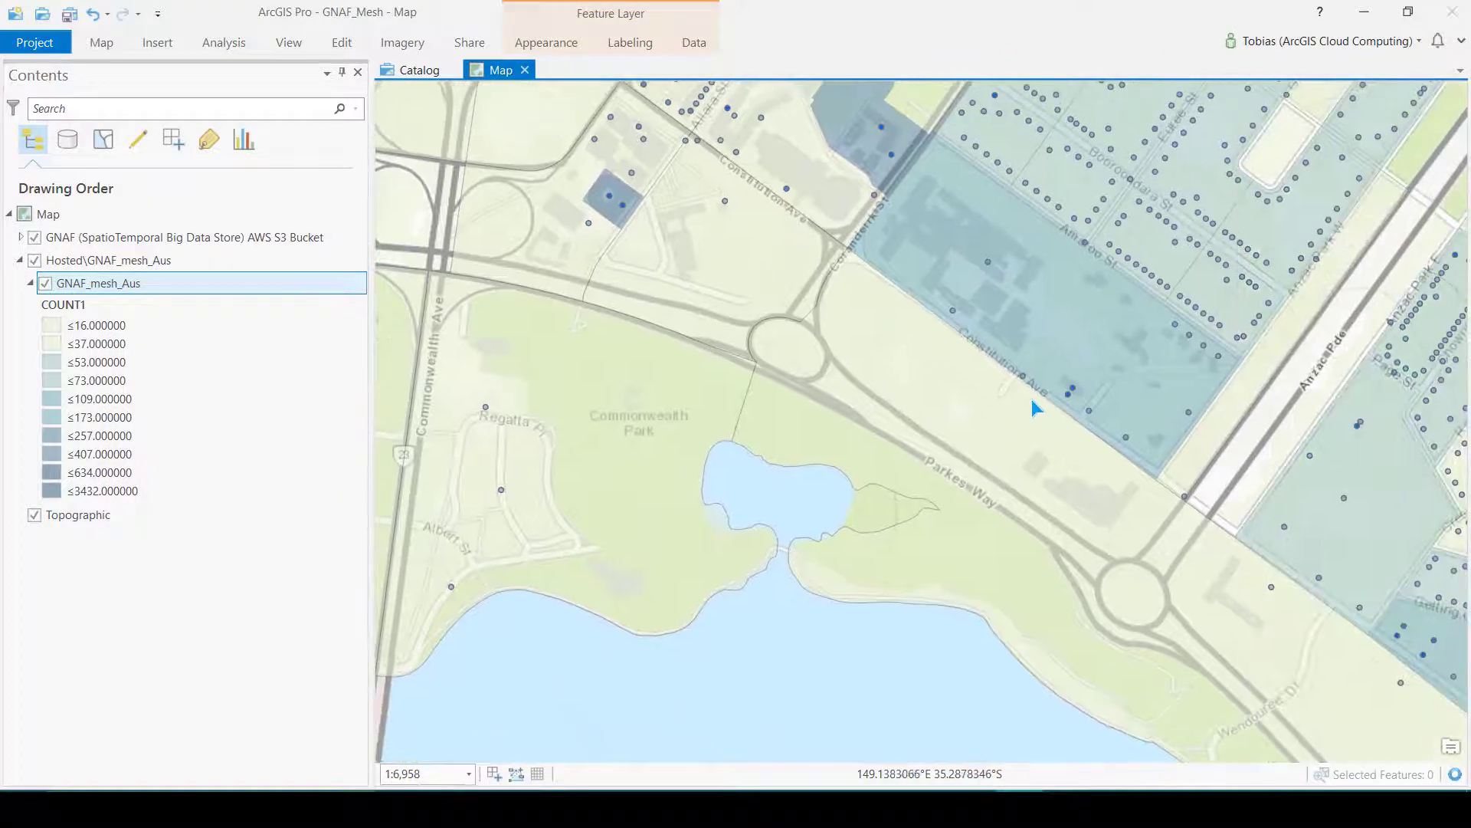
key("Right")
key("Right")
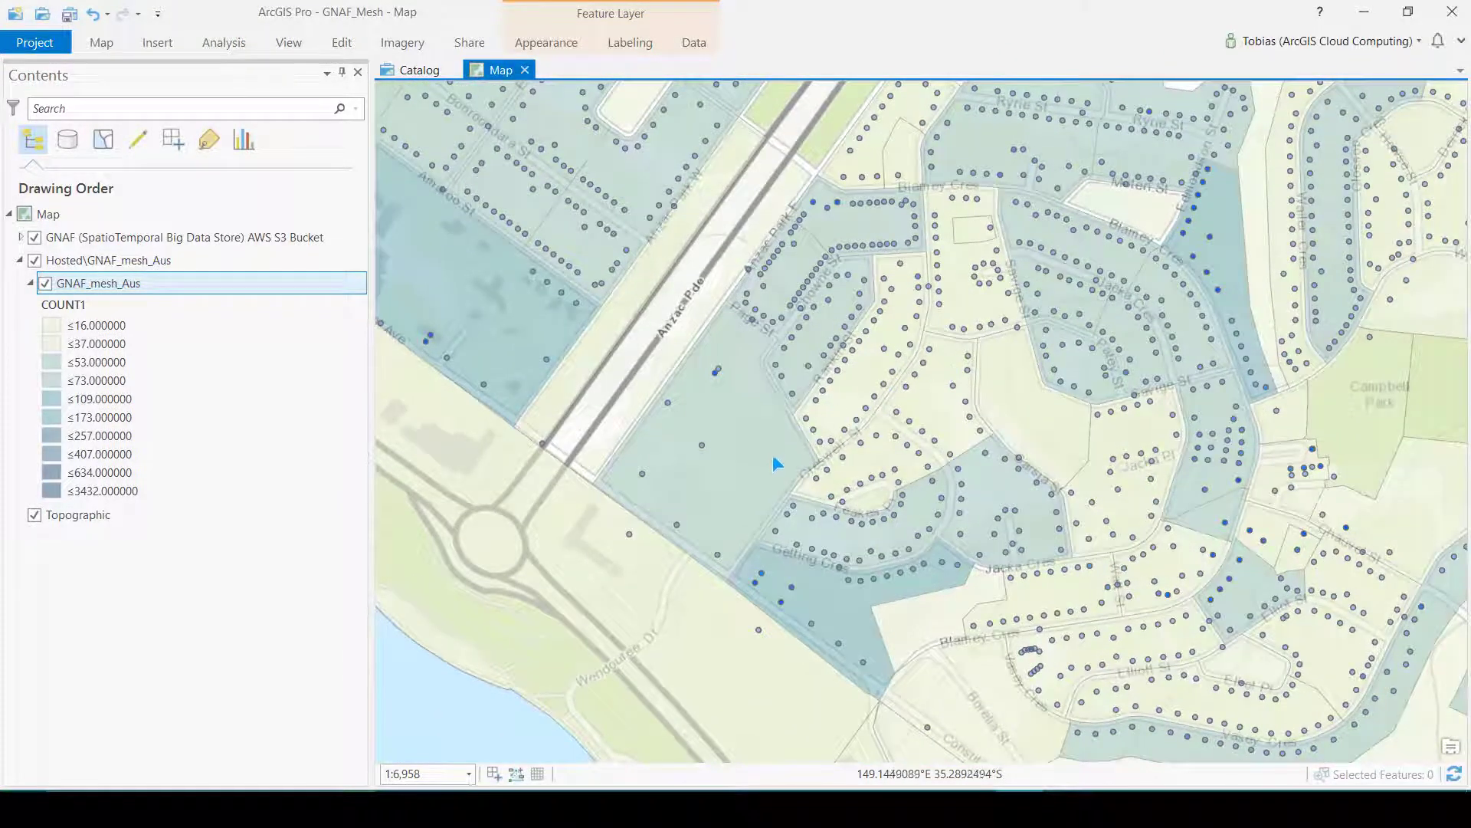
left_click(828, 601)
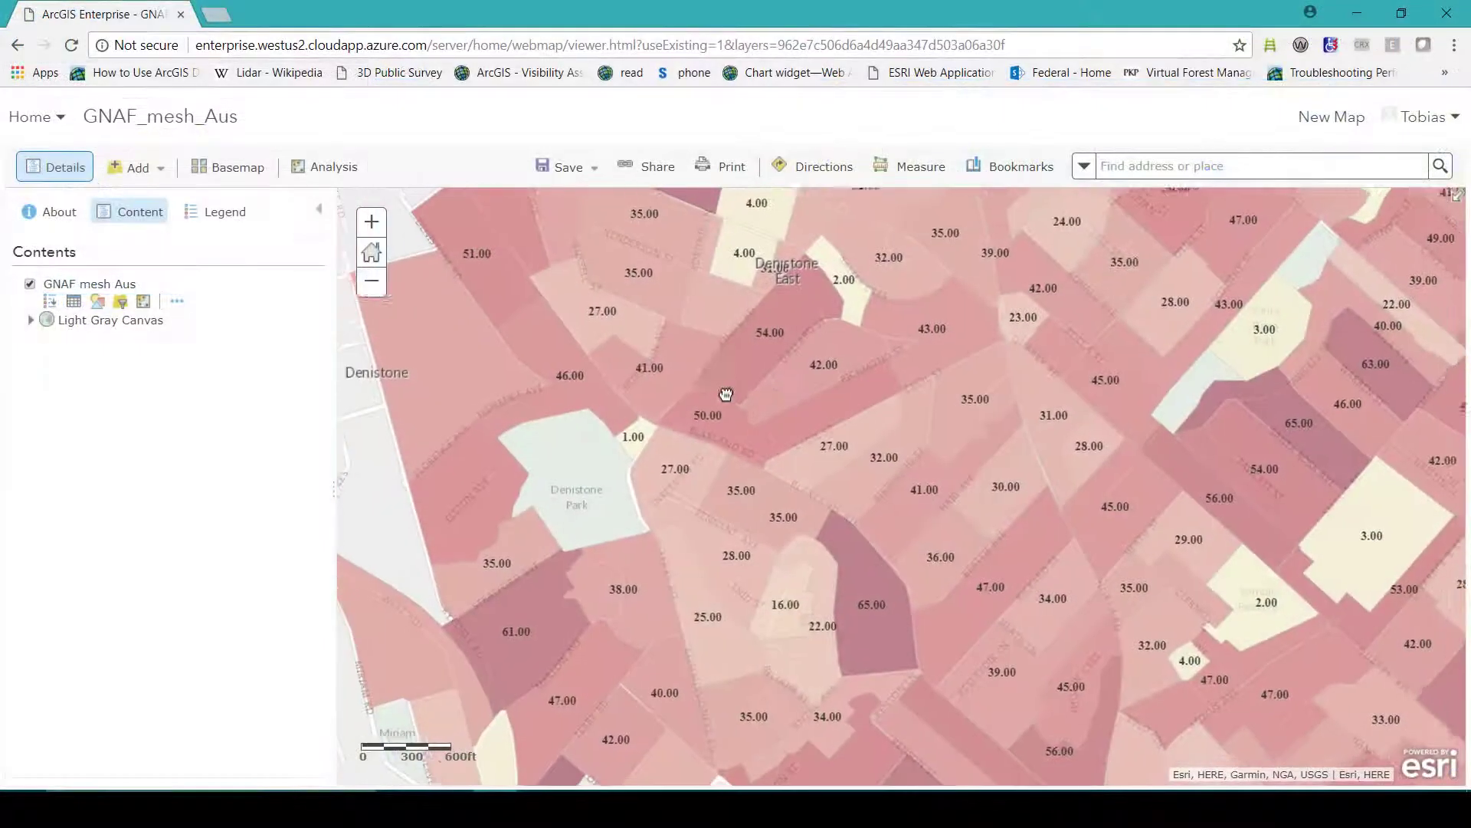
- Pan the web map from Denistone to Canberra, Parkes, Braddon, ANU, Dickson and O'Connor
left_click_drag(726, 394, 1089, 615)
left_click_drag(667, 304, 1140, 457)
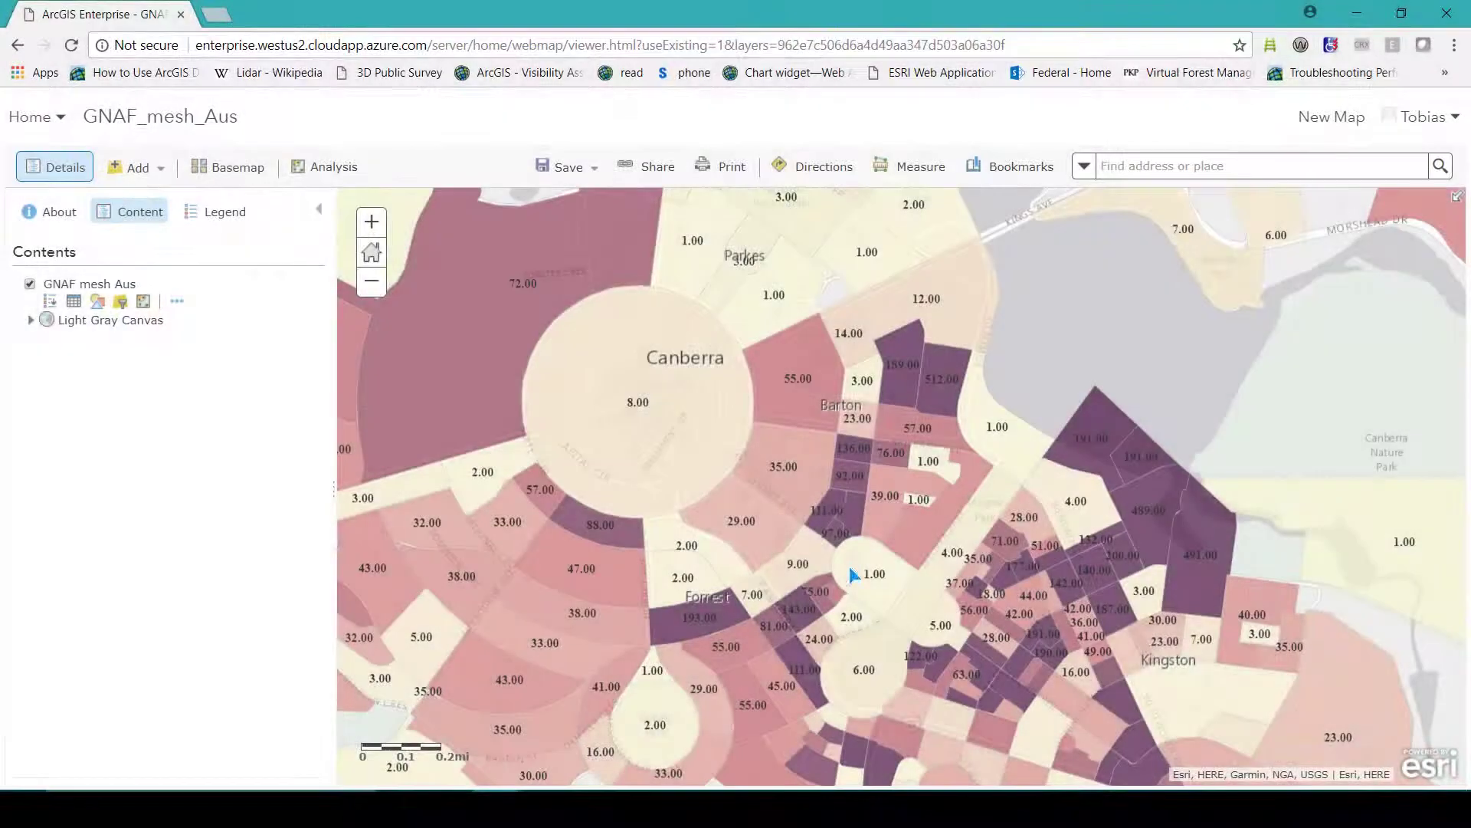
left_click_drag(850, 574, 692, 377)
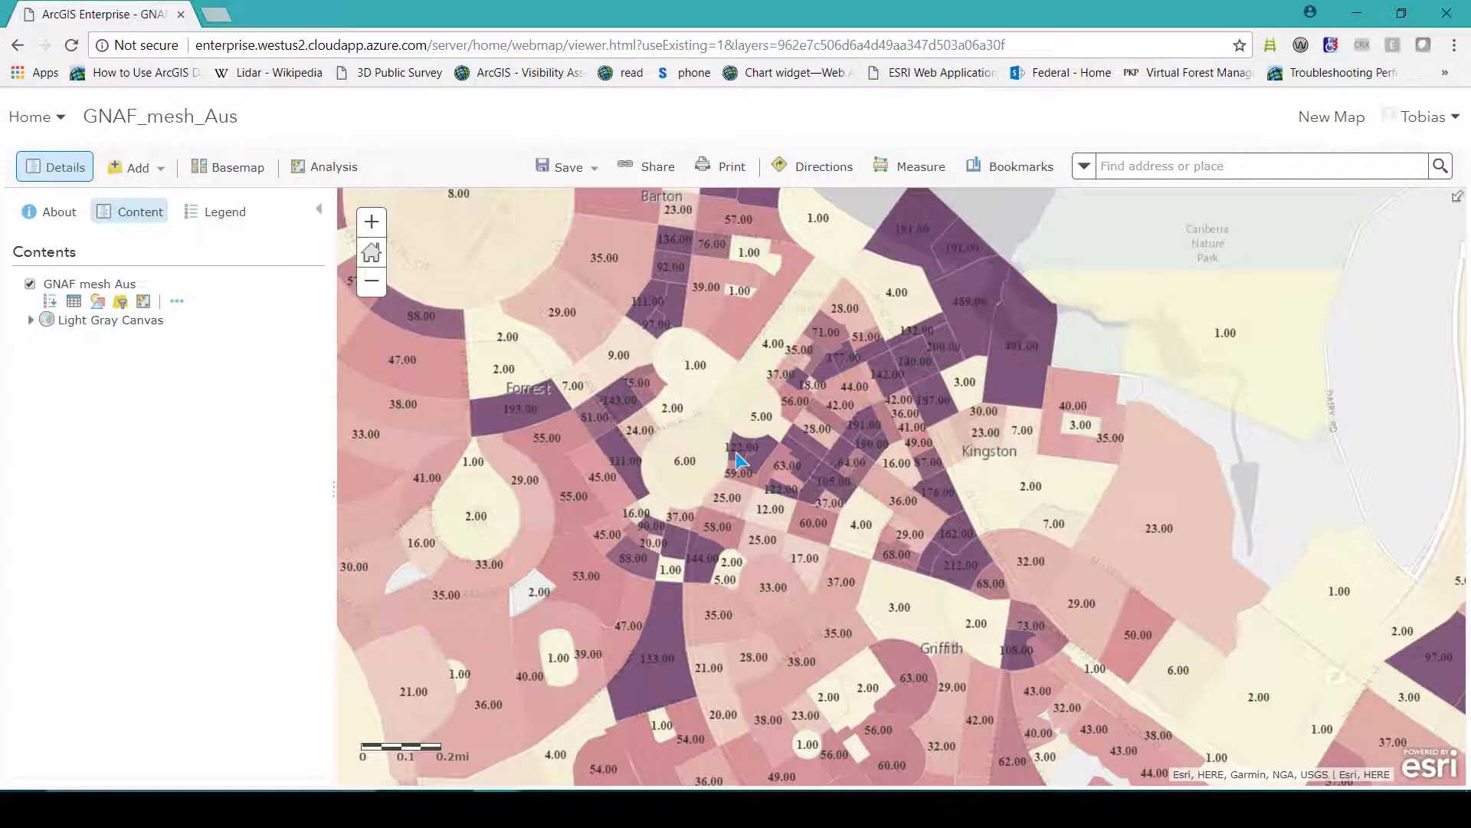
left_click_drag(694, 369, 871, 394)
left_click_drag(934, 296, 936, 762)
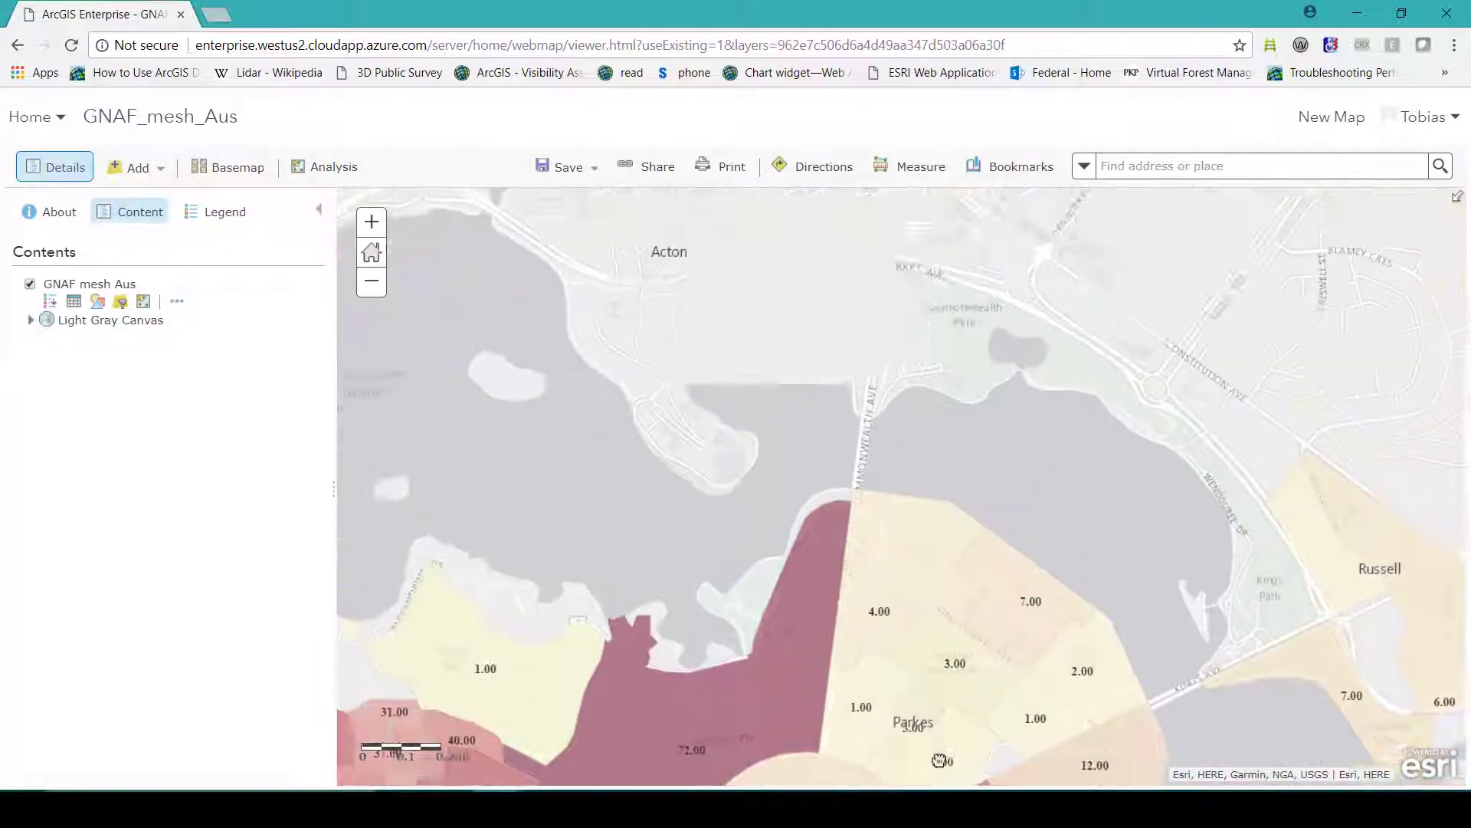
left_click_drag(966, 230, 860, 692)
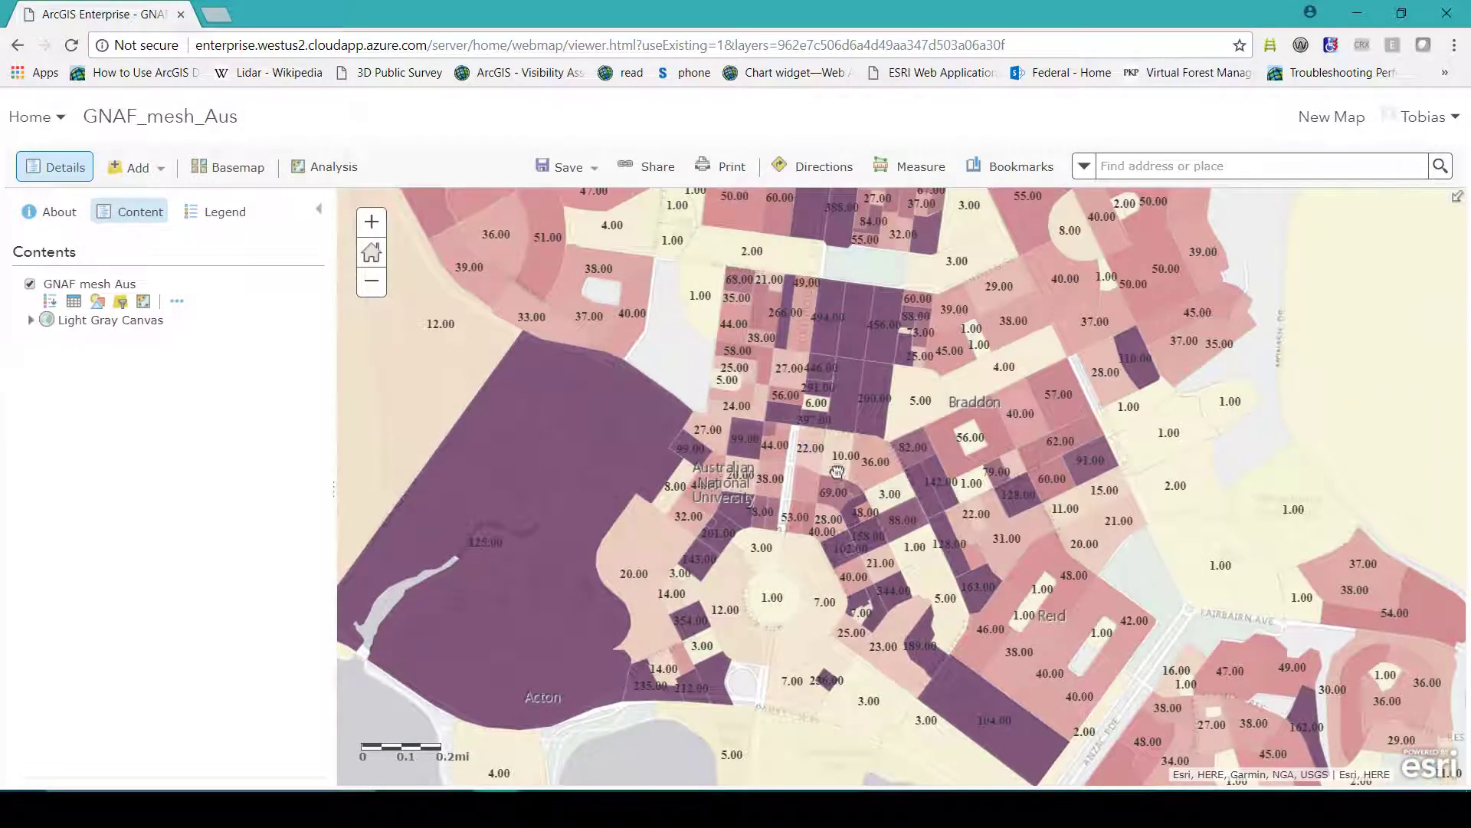
left_click_drag(837, 472, 931, 636)
left_click_drag(978, 289, 898, 637)
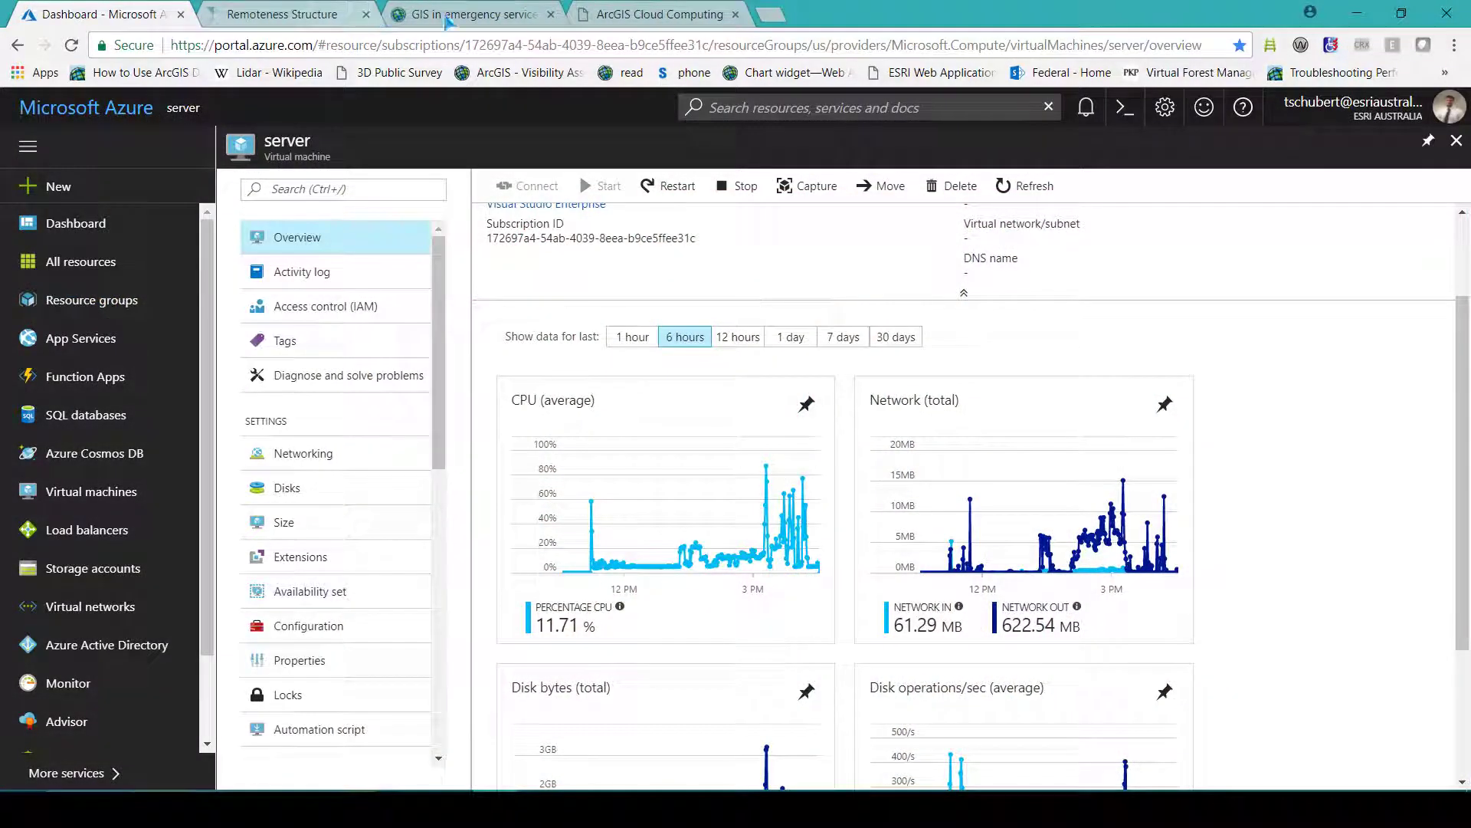
- Close the emergency-services GIS tab and review the server VM's usage charts on its Overview page
left_click(552, 14)
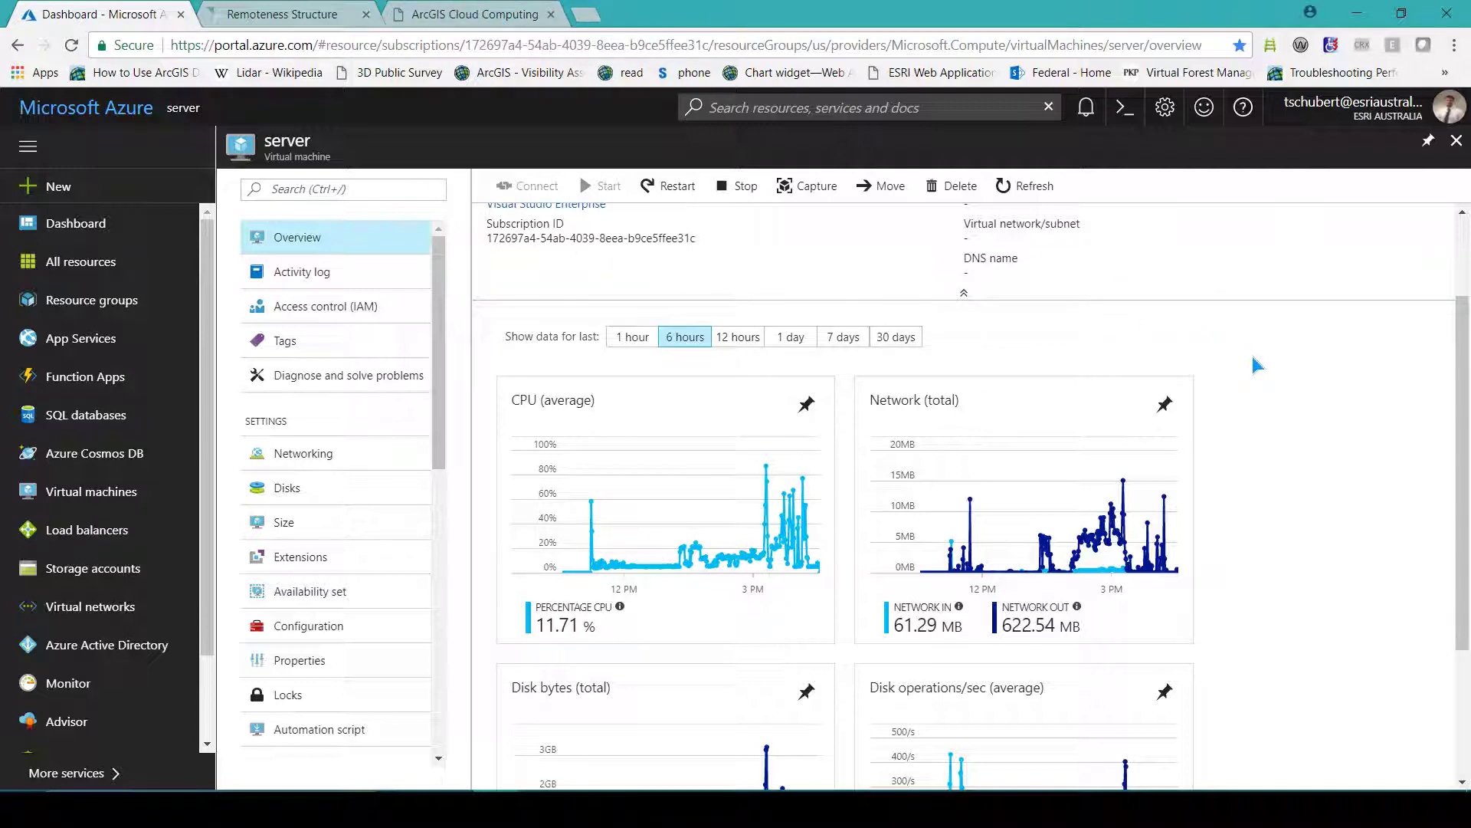
scroll(1251, 358, "down", 1)
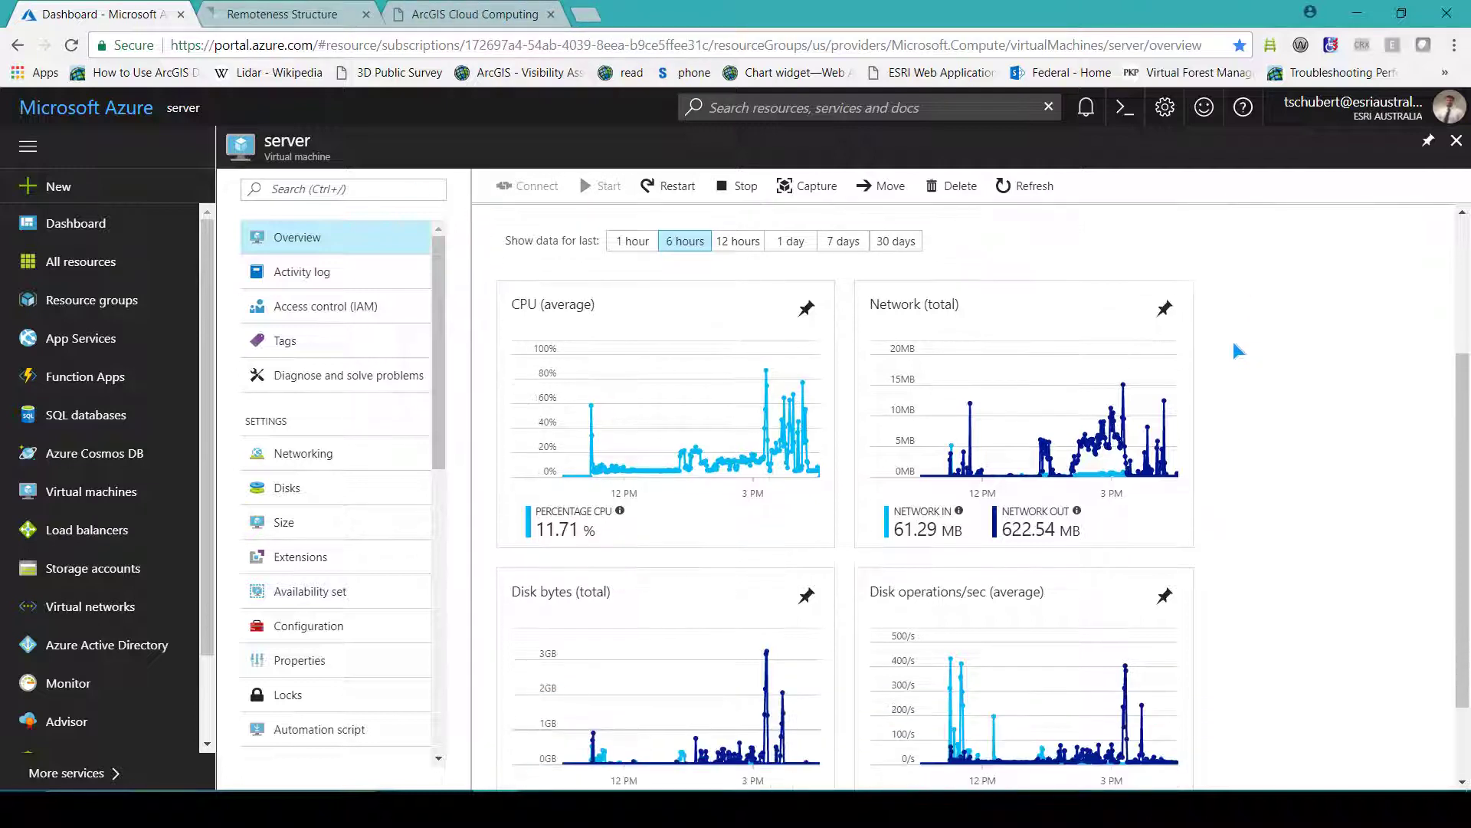
mouse_move(767, 374)
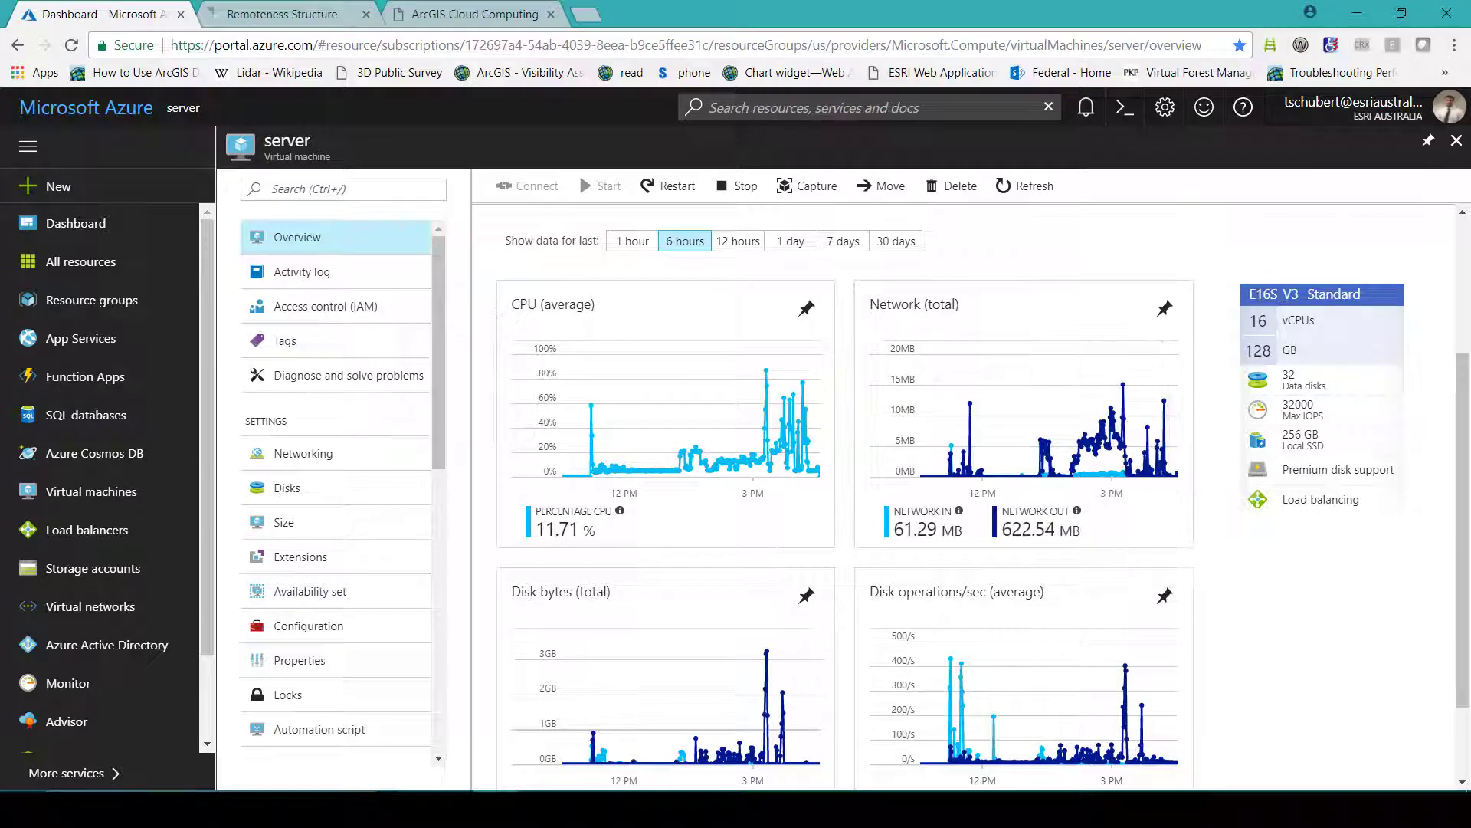
scroll(578, 171, "down", 1)
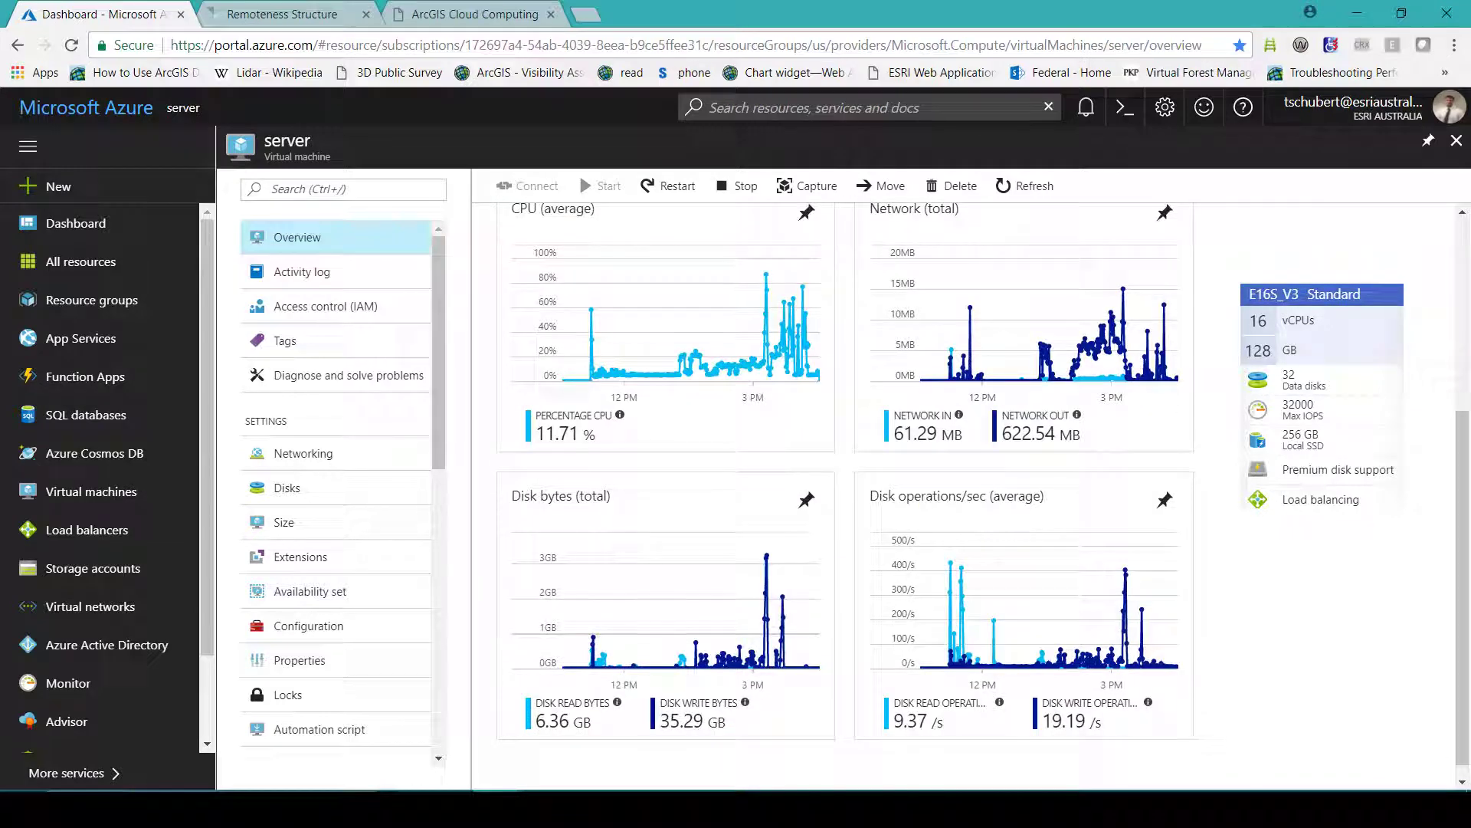
scroll(1109, 328, "up", 4)
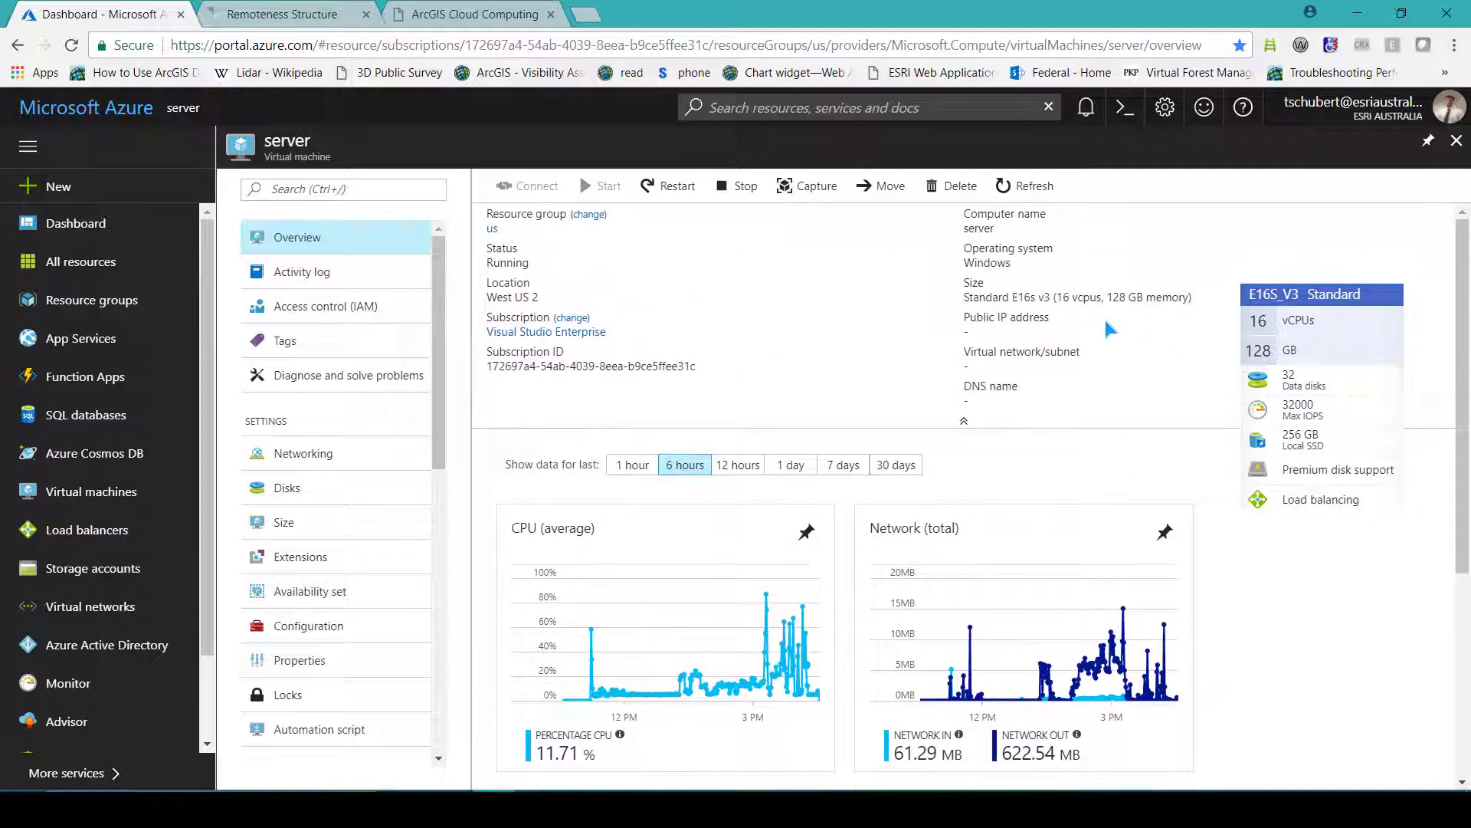
- Stop the 'server' VM and answer Yes to the stop confirmation
left_click(733, 195)
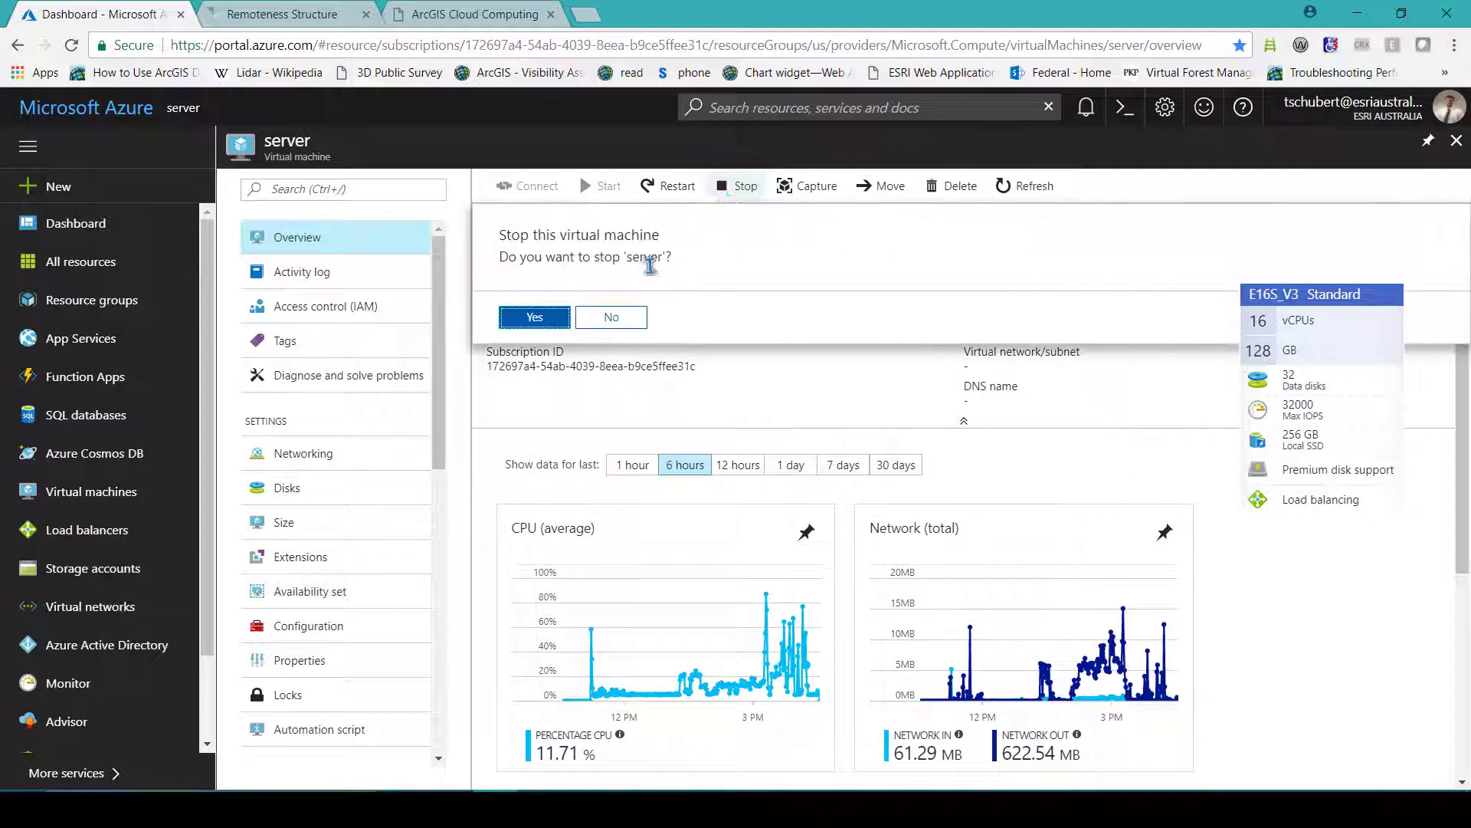
left_click(522, 321)
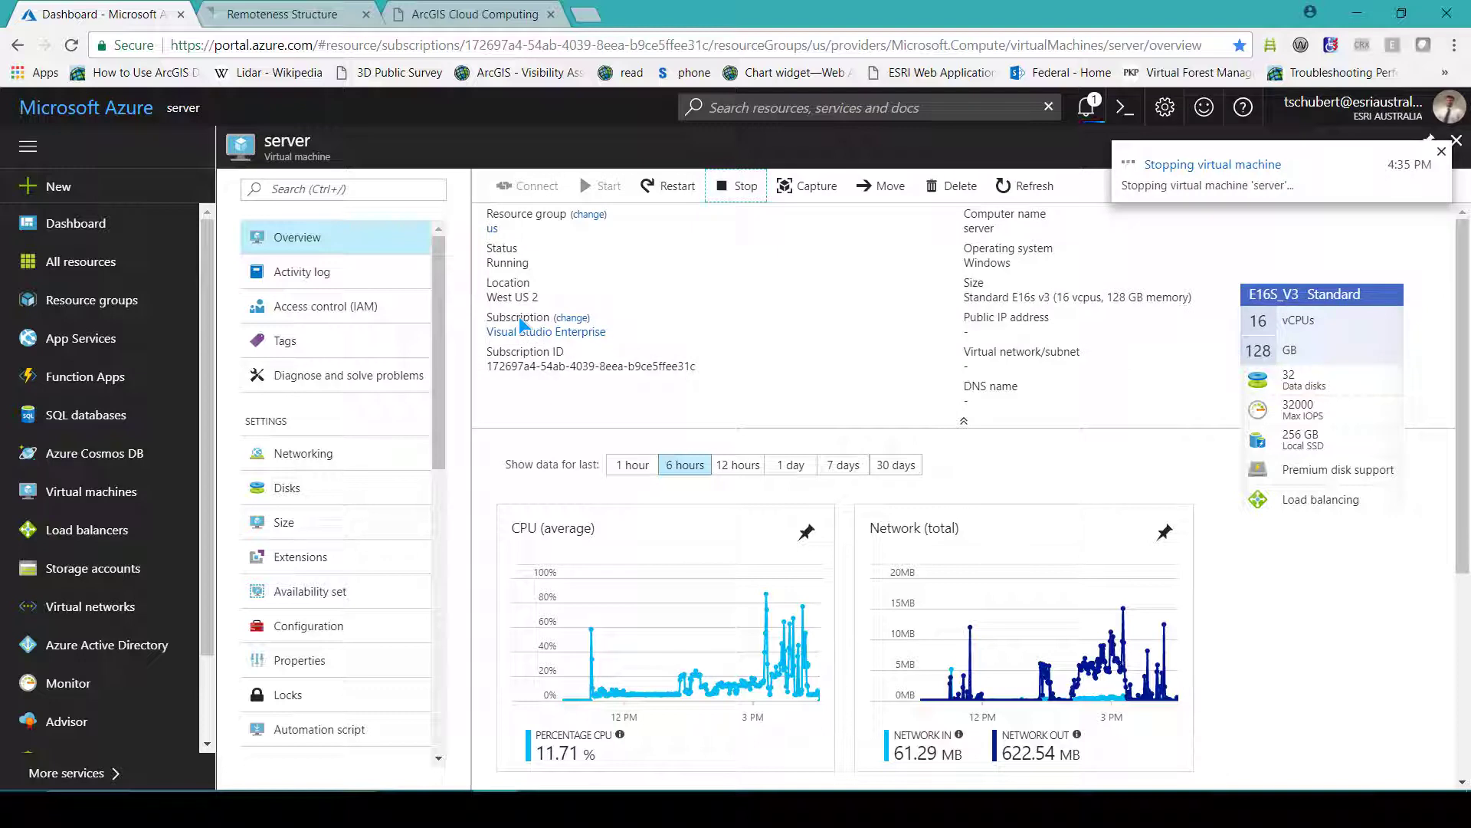